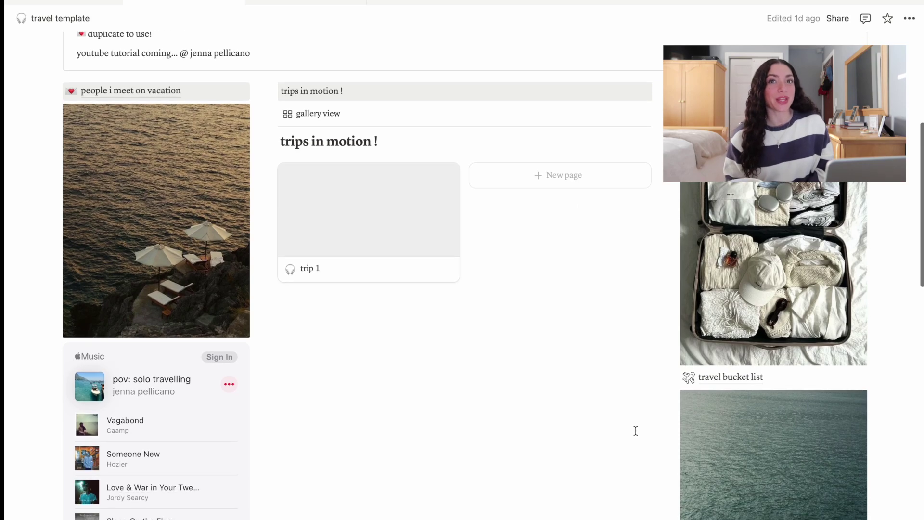
- Look over the travel template page, from its header and trips gallery down to the city hub and travel bucket list
scroll(681, 430, down, 2)
scroll(681, 430, up, 5)
scroll(681, 431, up, 5)
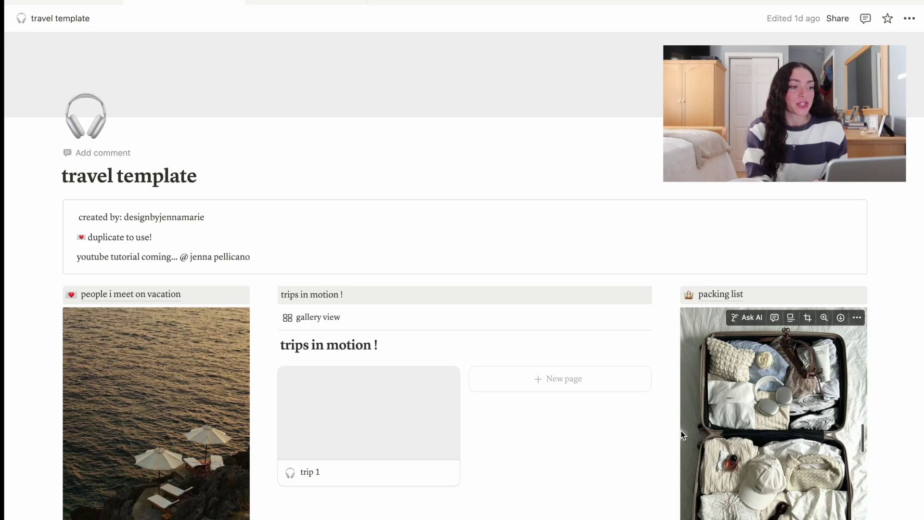
scroll(681, 430, down, 10)
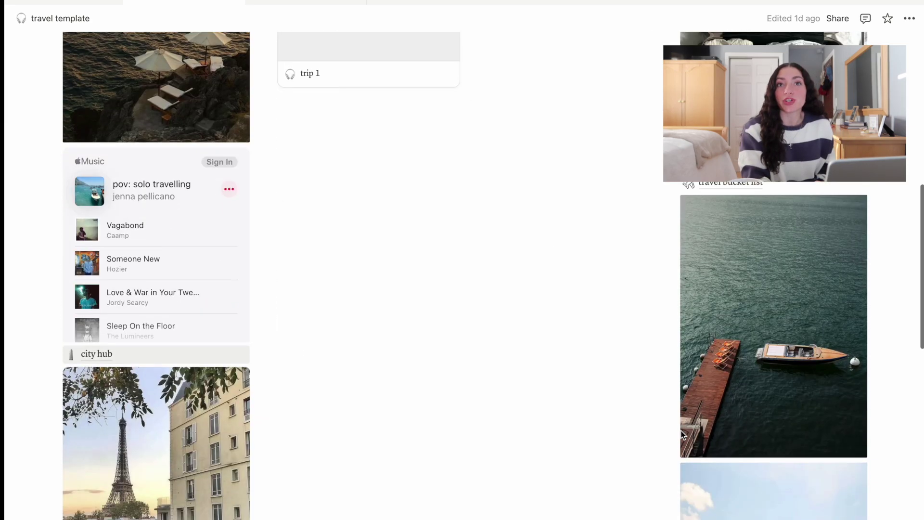
scroll(680, 430, up, 7)
scroll(682, 435, up, 5)
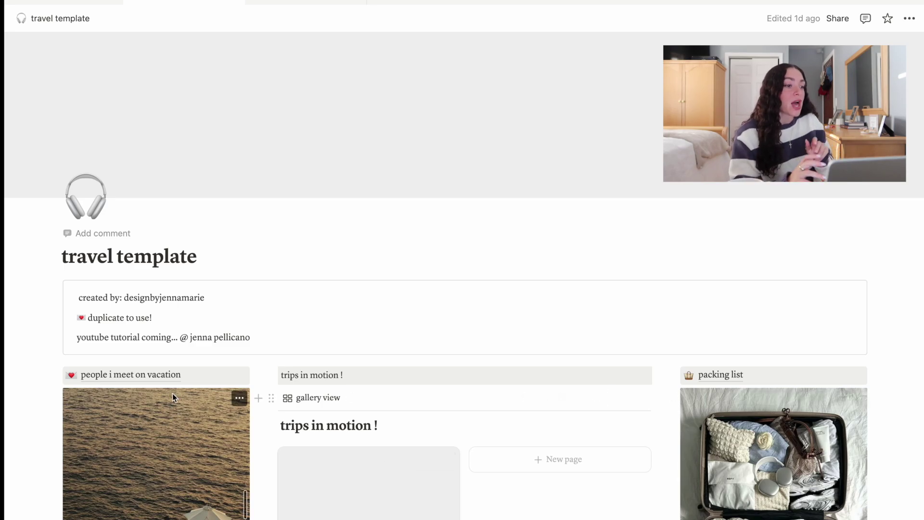
- Review the person fields in the first trip entry of the people i meet on vacation page, and leave that page
click(143, 379)
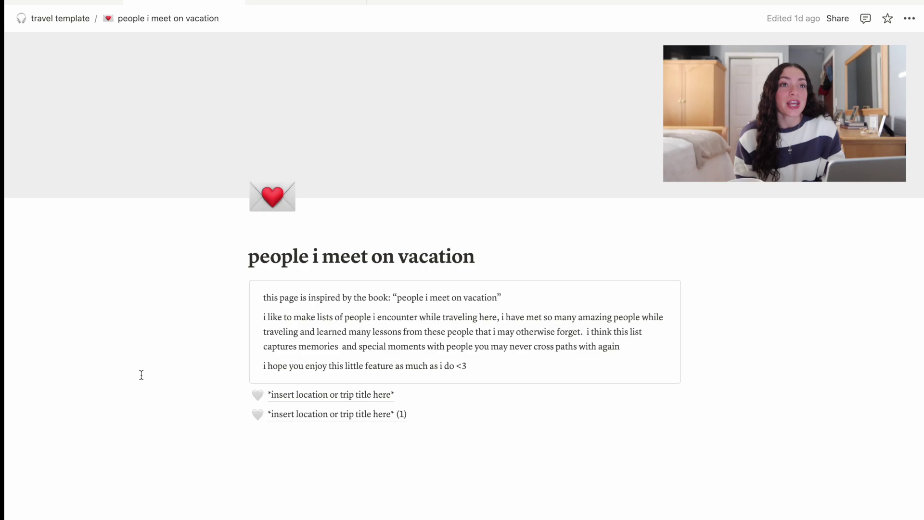
click(334, 395)
scroll(357, 418, down, 3)
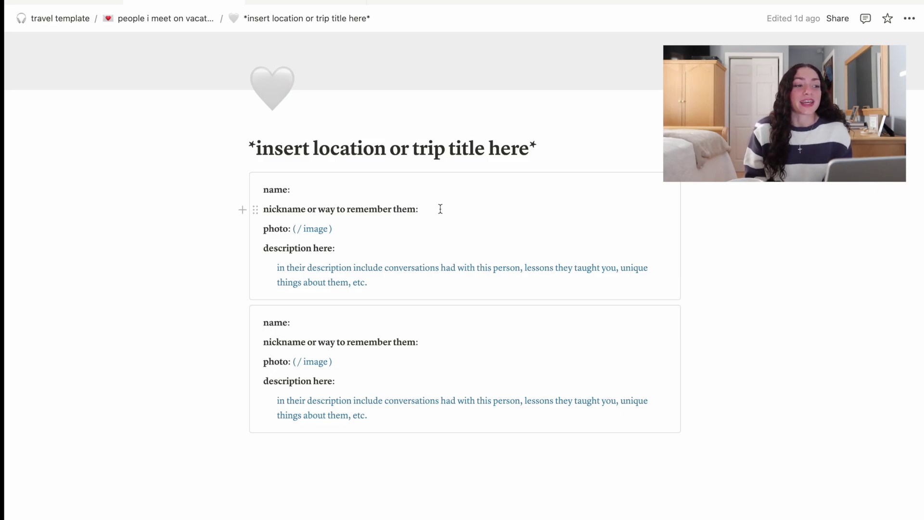
key(super+bracketleft)
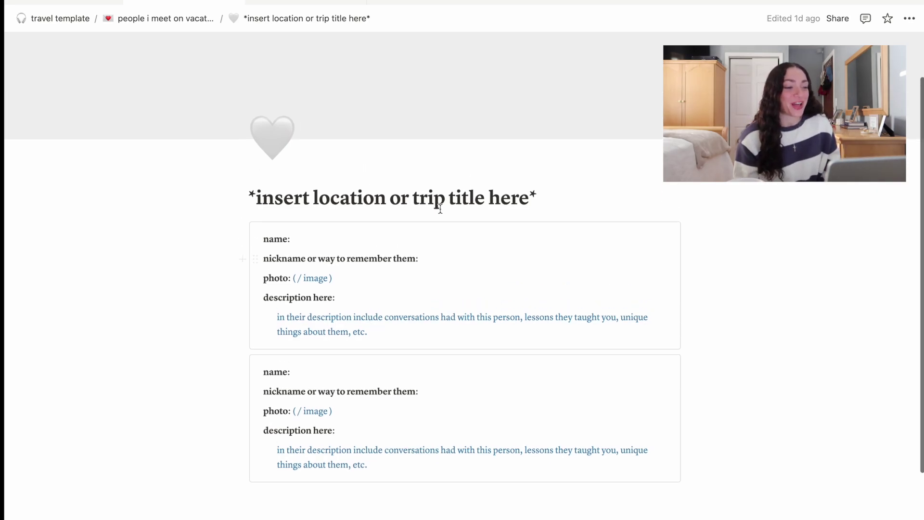
- Review the category checklists on the packing list page and return to the travel template page
scroll(316, 268, down, 4)
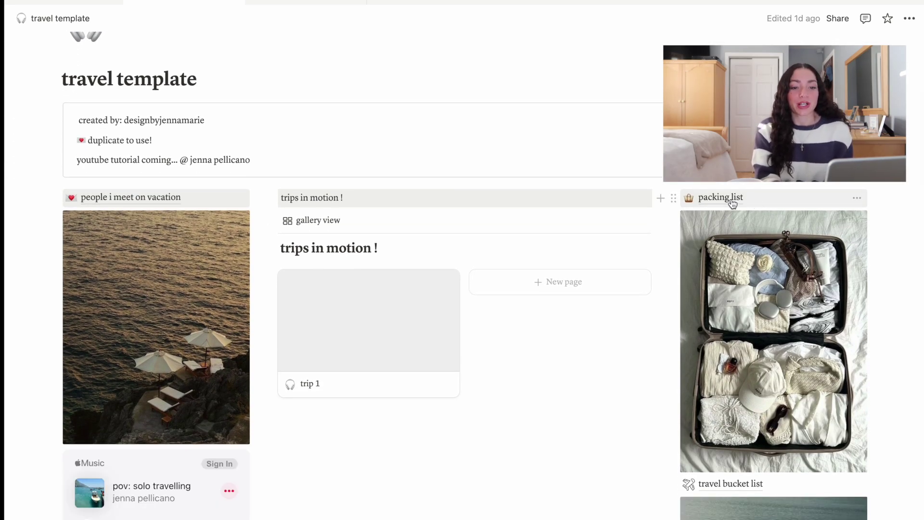
mouse_move(725, 202)
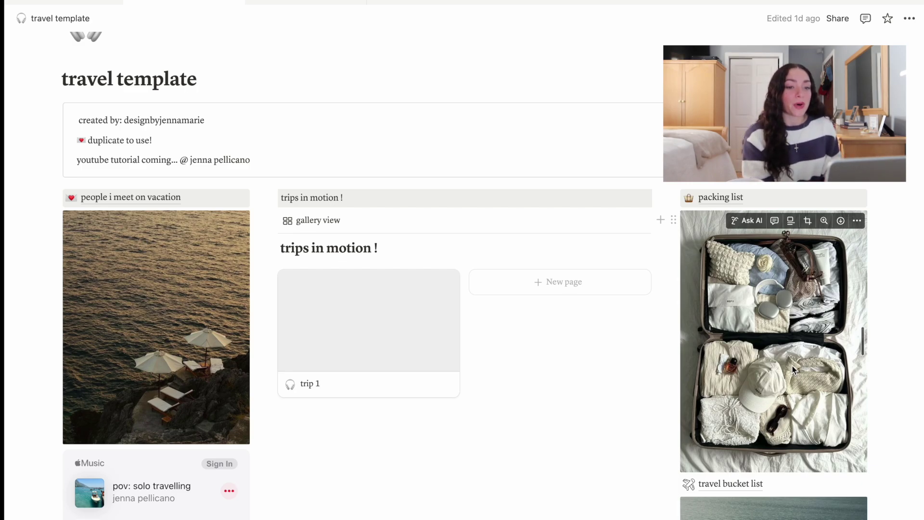
click(721, 198)
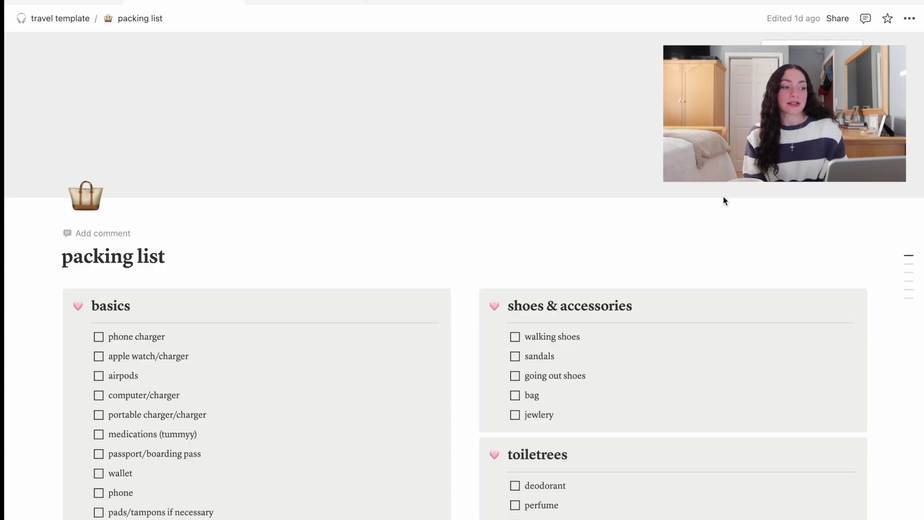
scroll(462, 339, down, 1)
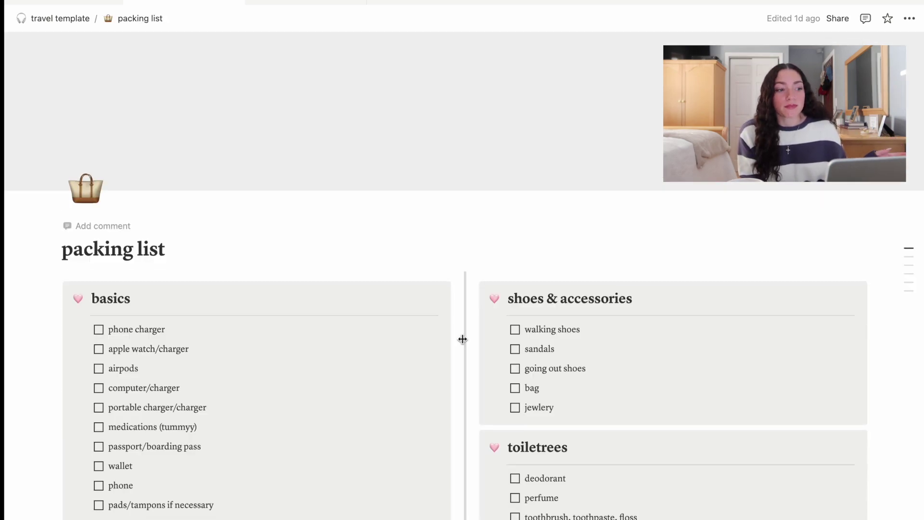
scroll(462, 338, down, 10)
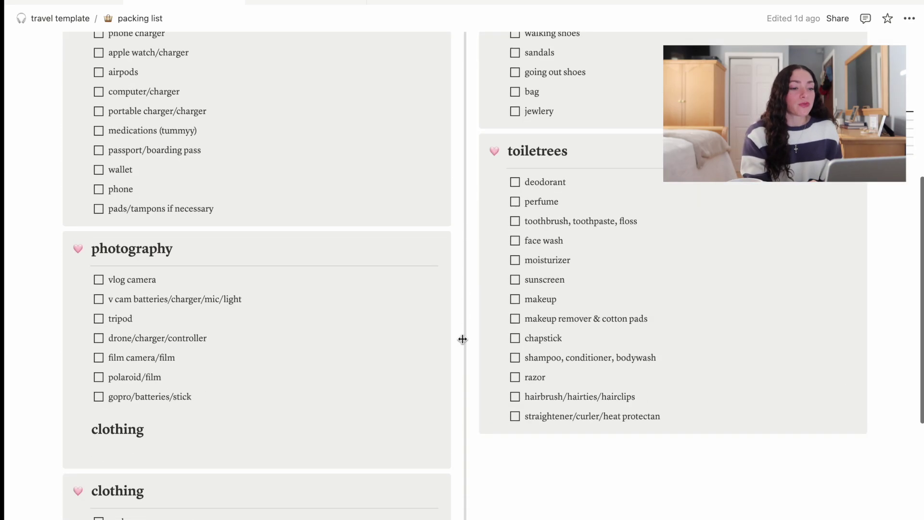
scroll(462, 337, up, 10)
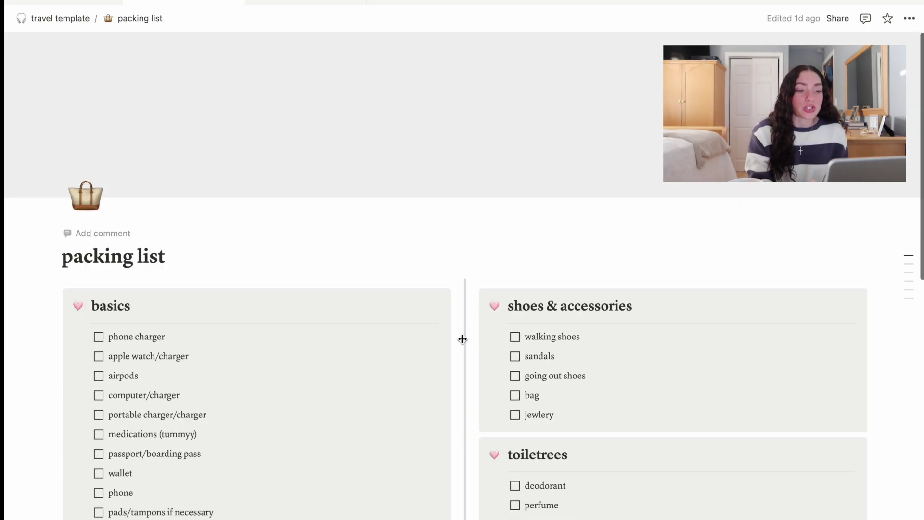
click(493, 308)
click(492, 312)
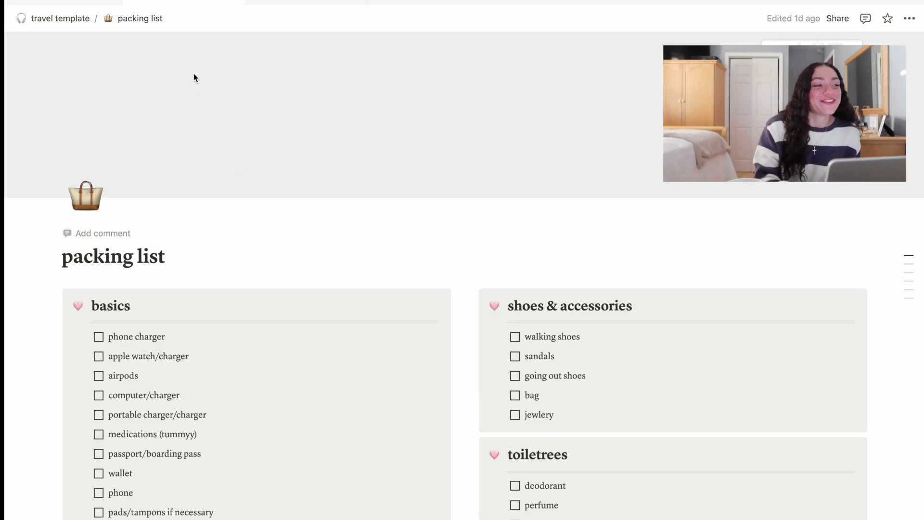
click(80, 25)
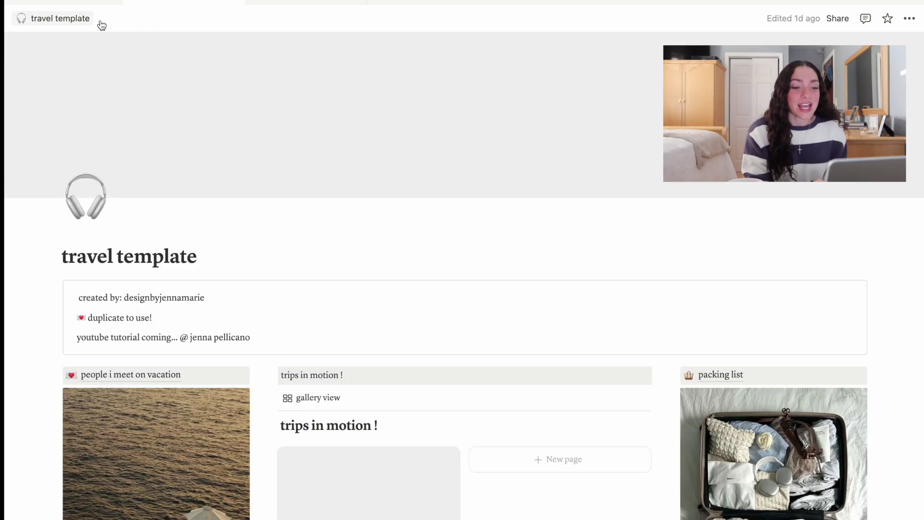
- Open trip 1 from the trips in motion gallery as a full page
scroll(898, 322, down, 5)
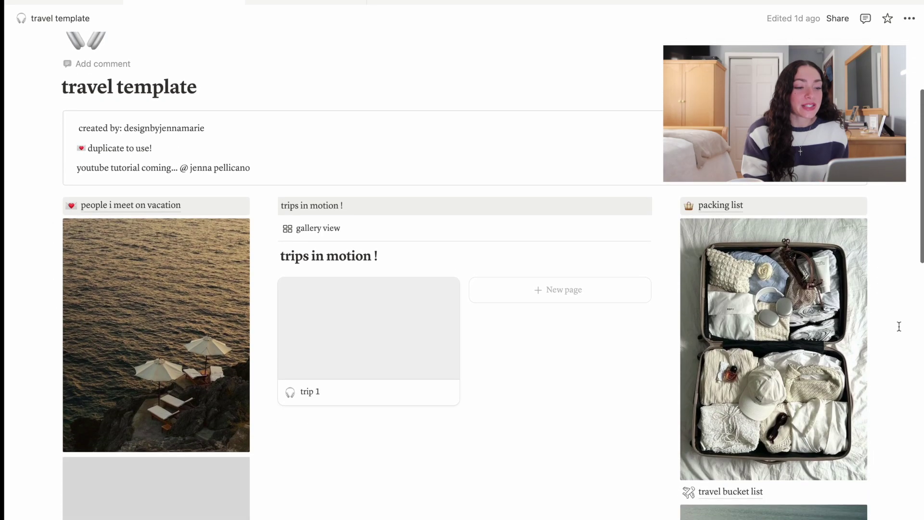
scroll(899, 326, up, 2)
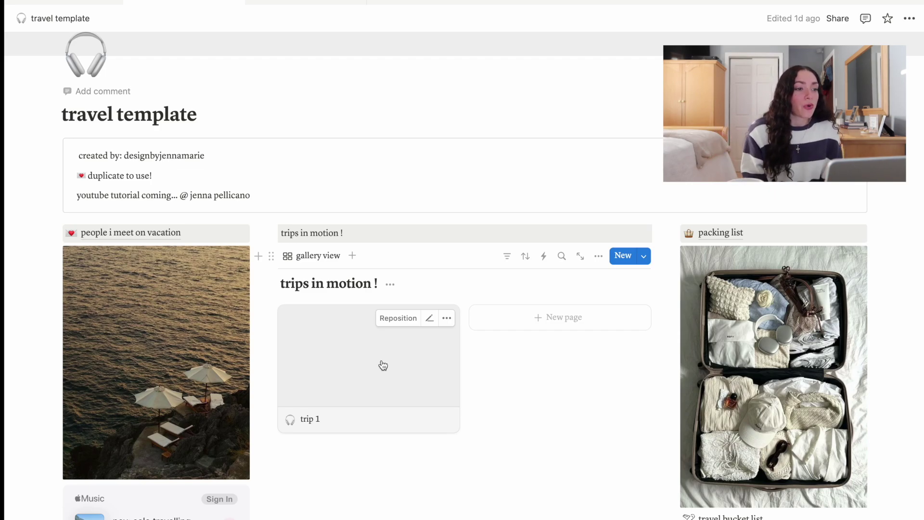
click(383, 366)
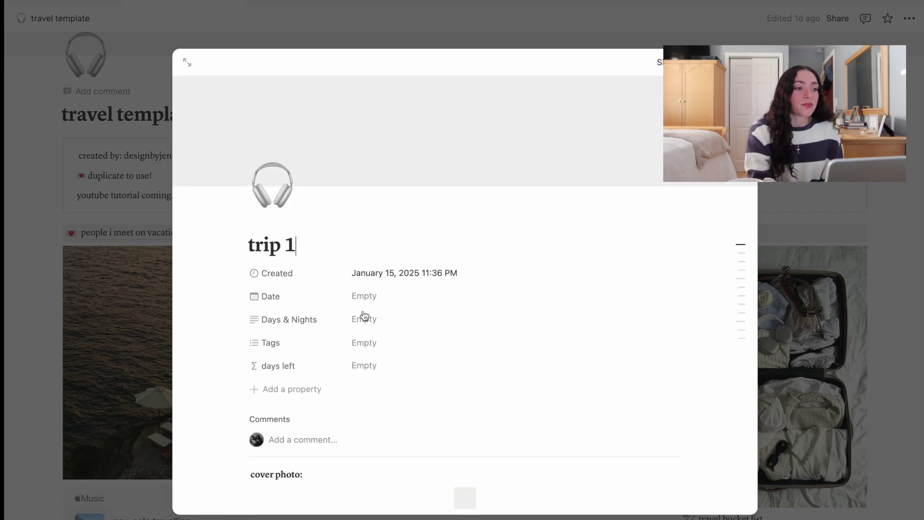
click(186, 64)
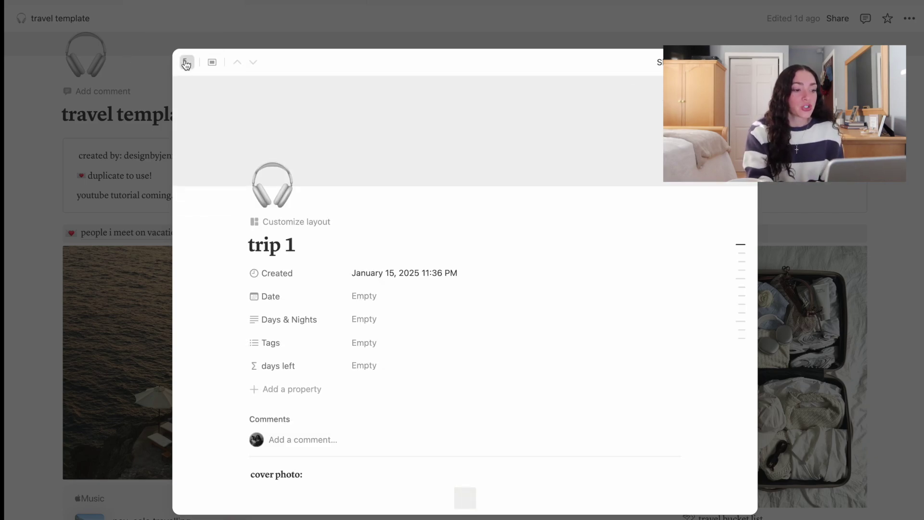
- Examine trip 1's properties, cover photo area, and the trip prep, plans and details sections
scroll(541, 322, down, 1)
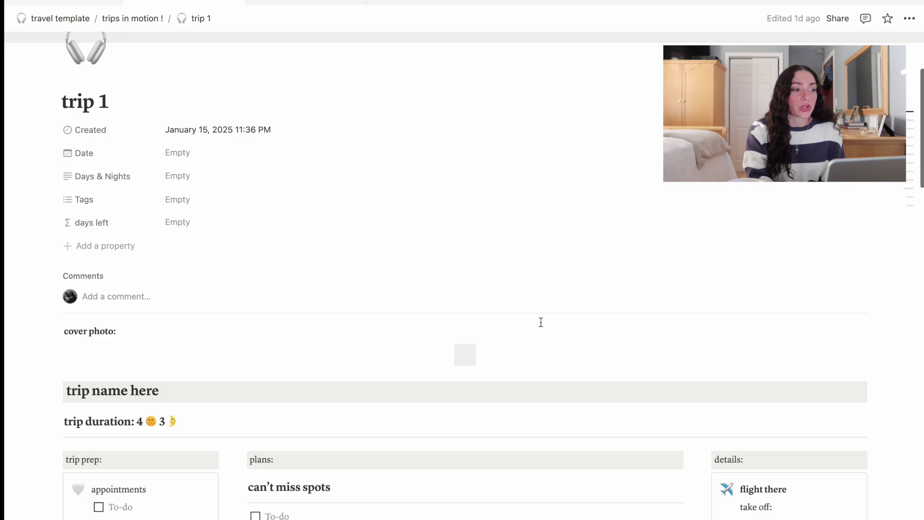
scroll(541, 322, up, 3)
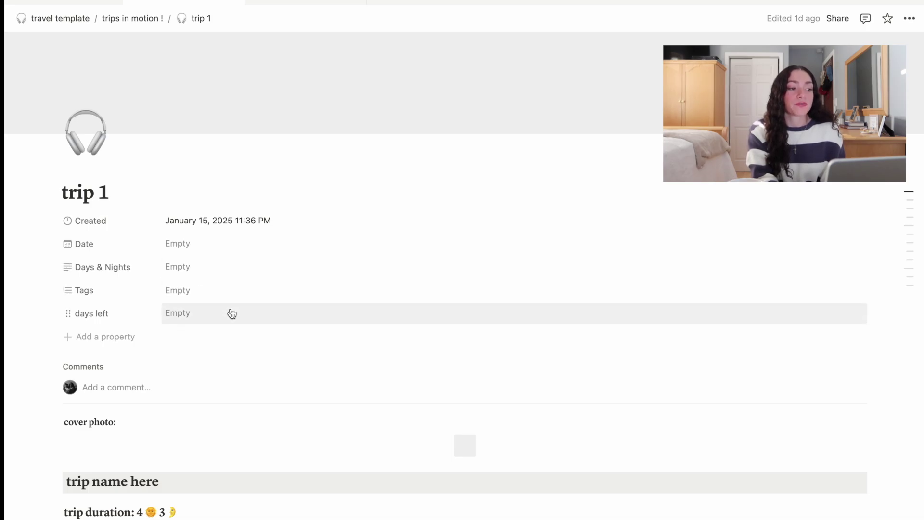
scroll(228, 313, down, 1)
scroll(228, 311, down, 6)
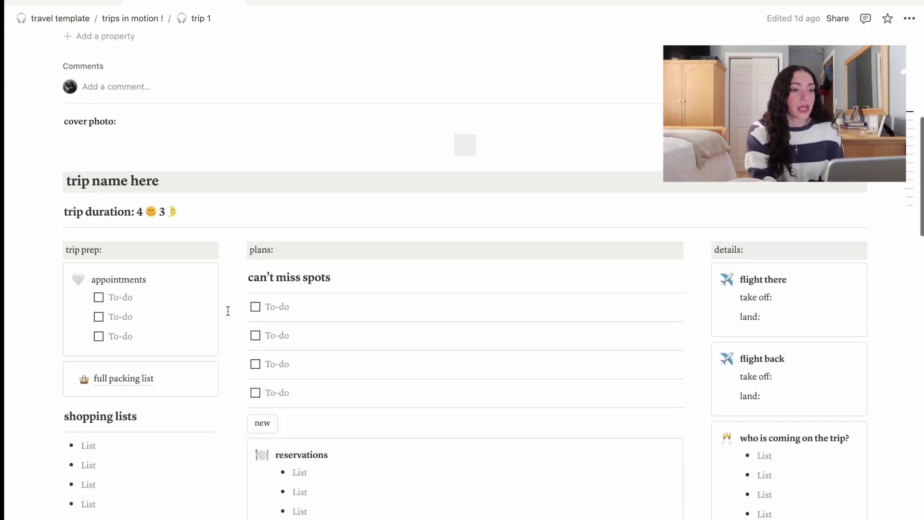
scroll(228, 311, down, 1)
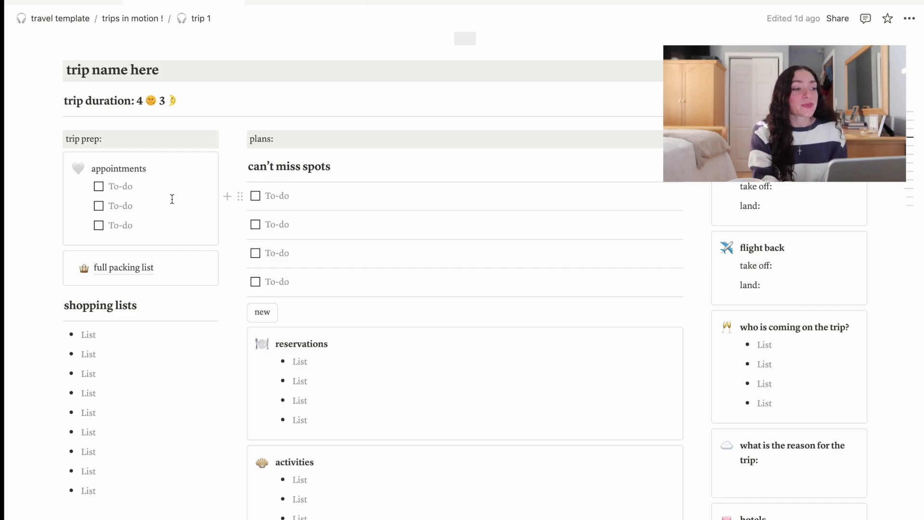
- Review the full packing list subpage under trip prep and return to the trip 1 page
click(139, 267)
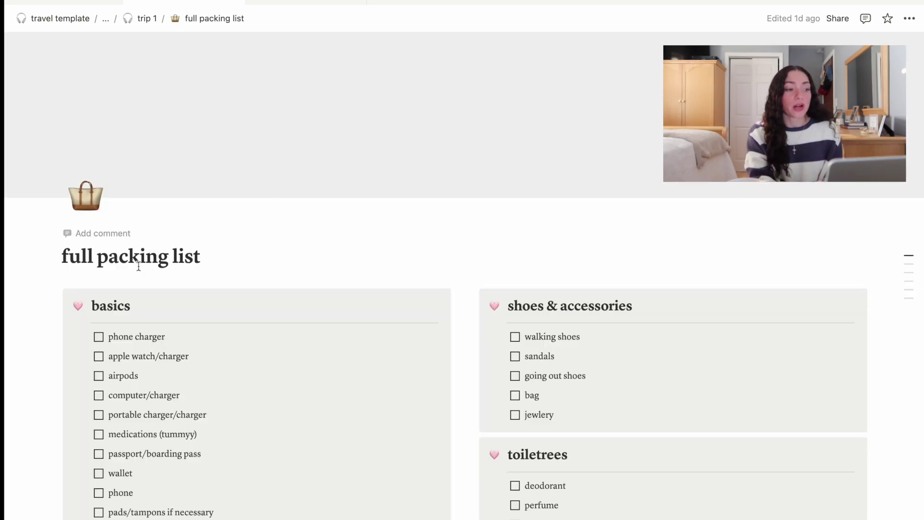
scroll(139, 266, down, 5)
scroll(139, 267, up, 5)
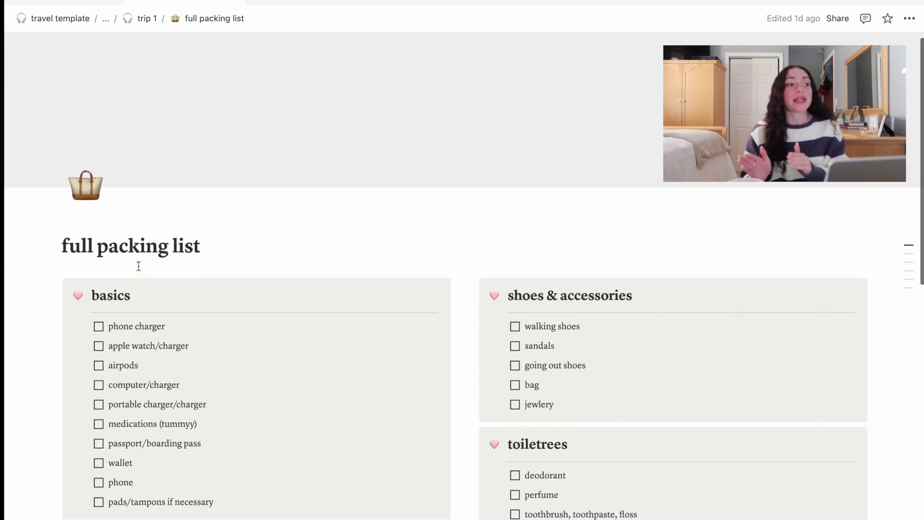
scroll(139, 266, up, 1)
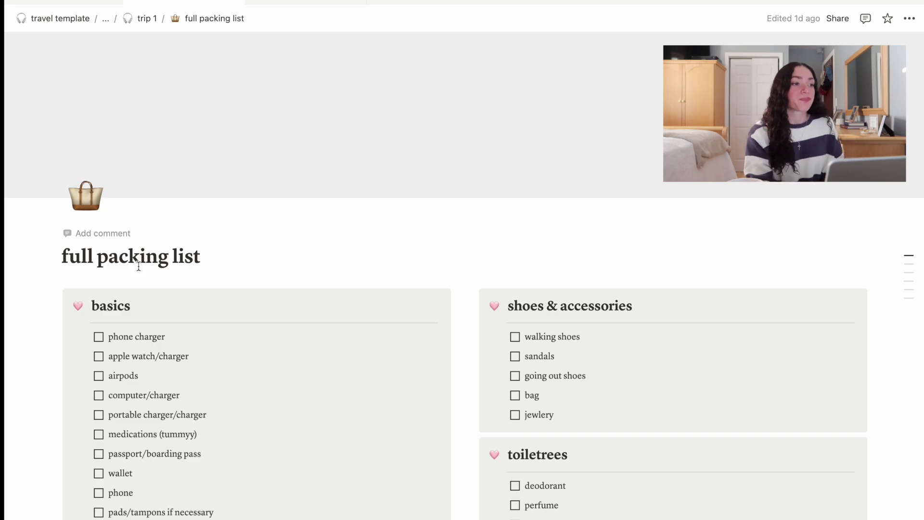
click(140, 19)
- Examine trip 1's shopping lists, can't miss spots, reservations and activities, and the flight callouts under details
scroll(209, 421, down, 10)
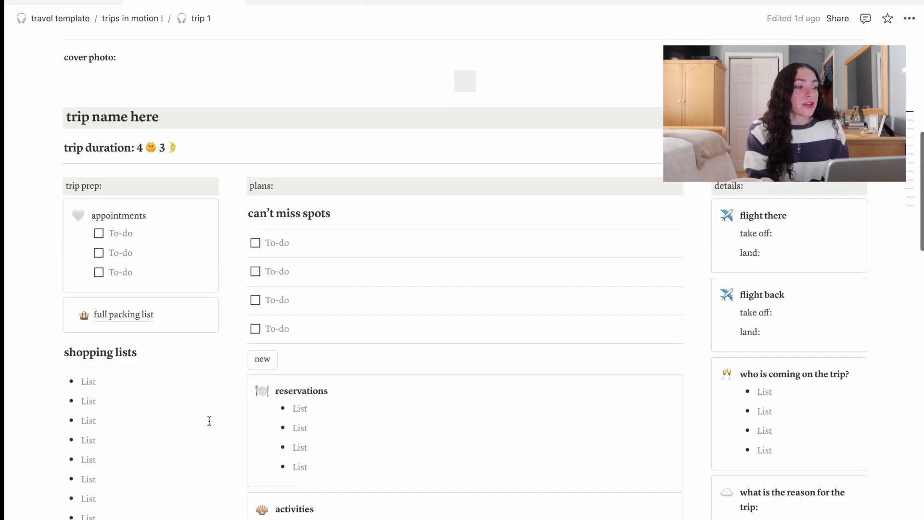
scroll(210, 421, down, 2)
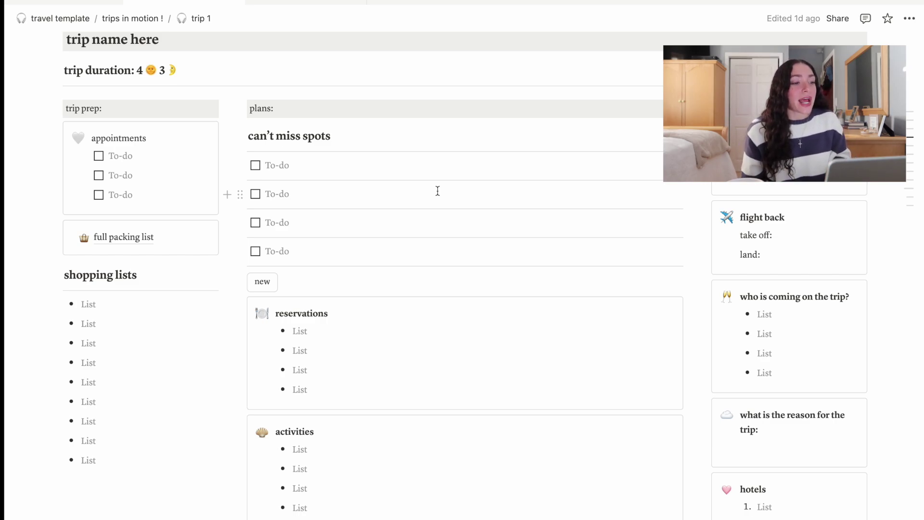
scroll(437, 191, down, 3)
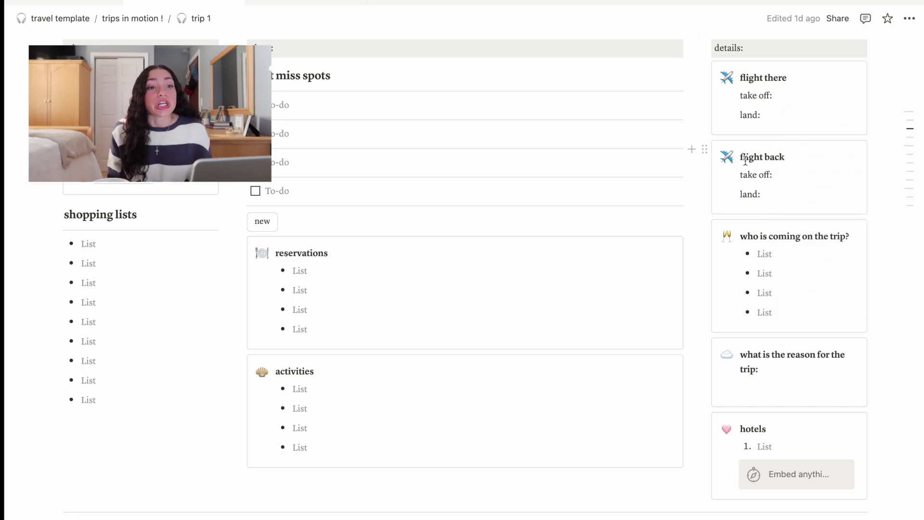
- Change the flight there callout's icon to the red car emoji found with "car", and switch it back to the airplane
click(727, 77)
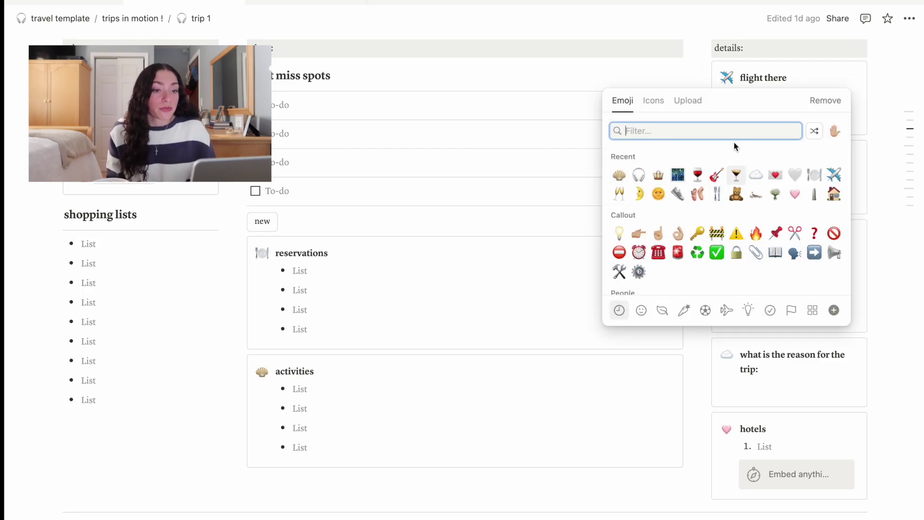
text(car)
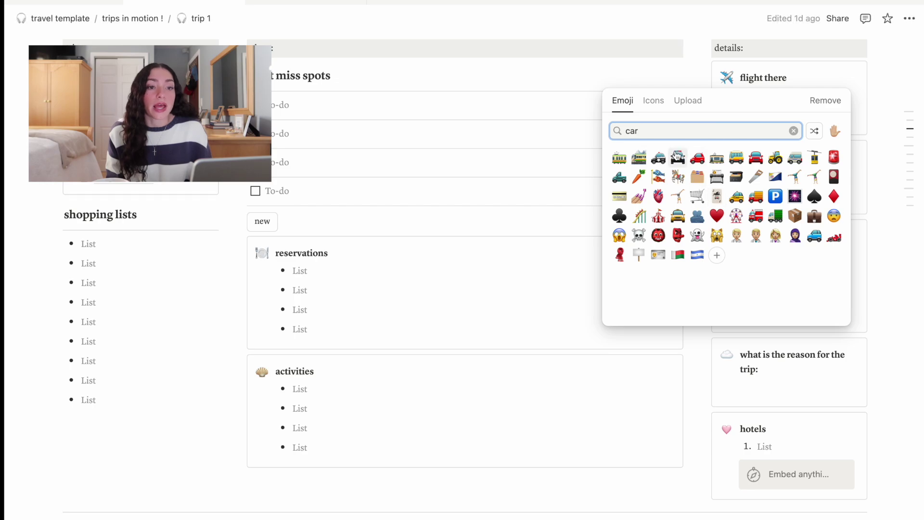
click(699, 157)
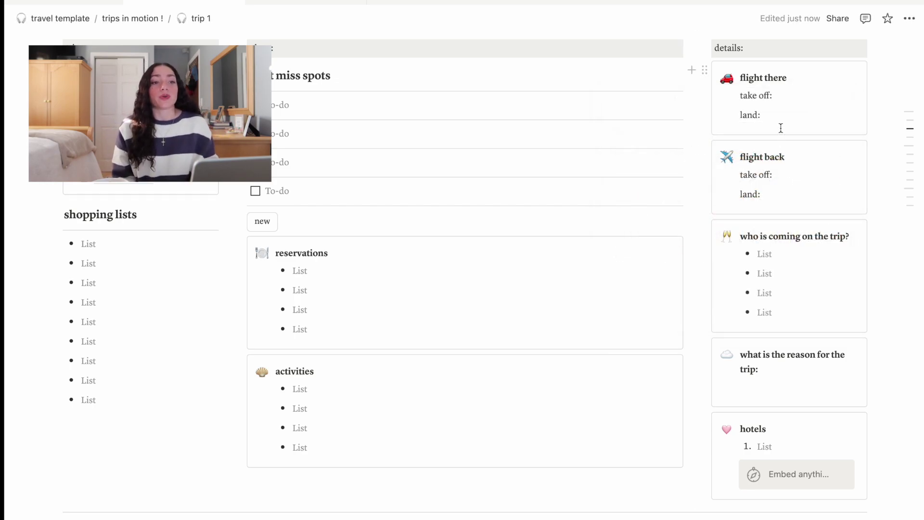
click(727, 79)
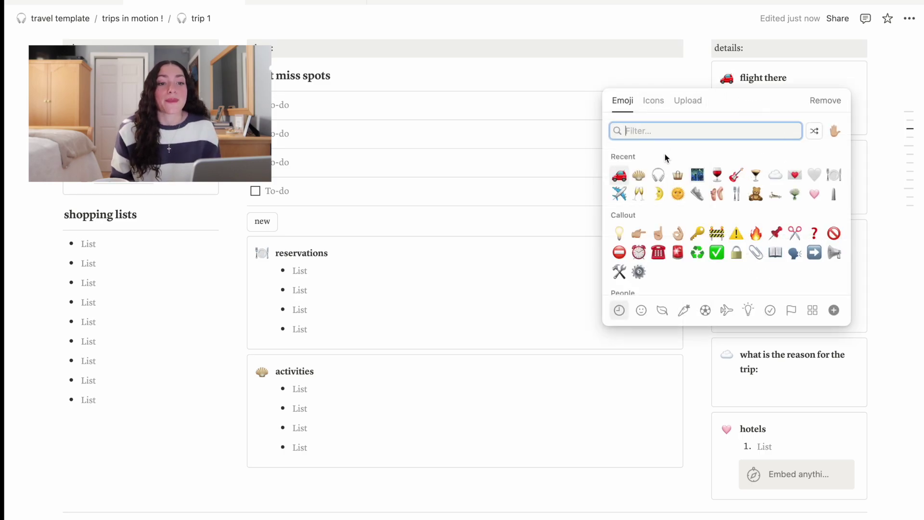
click(619, 194)
- Examine the callouts under details for who is coming, the reason for the trip, and hotels
scroll(729, 193, down, 1)
scroll(729, 193, down, 1)
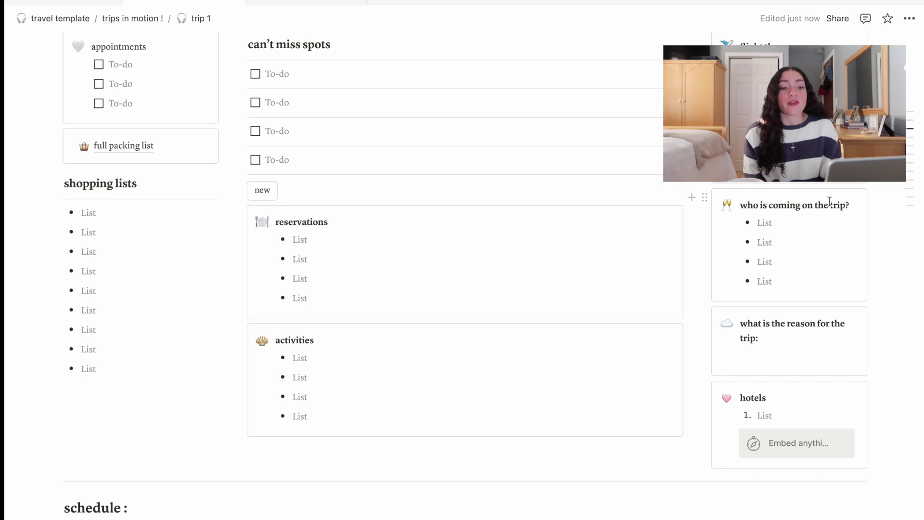
scroll(802, 319, down, 2)
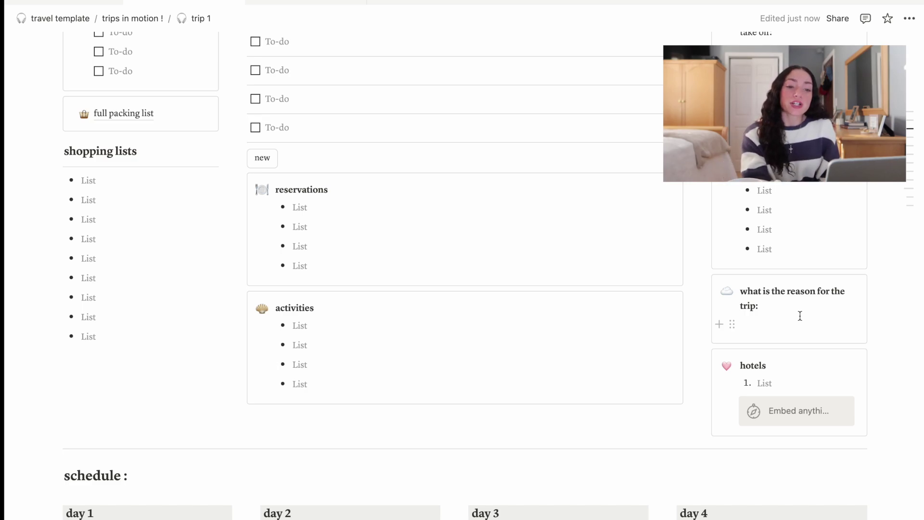
scroll(789, 373, down, 1)
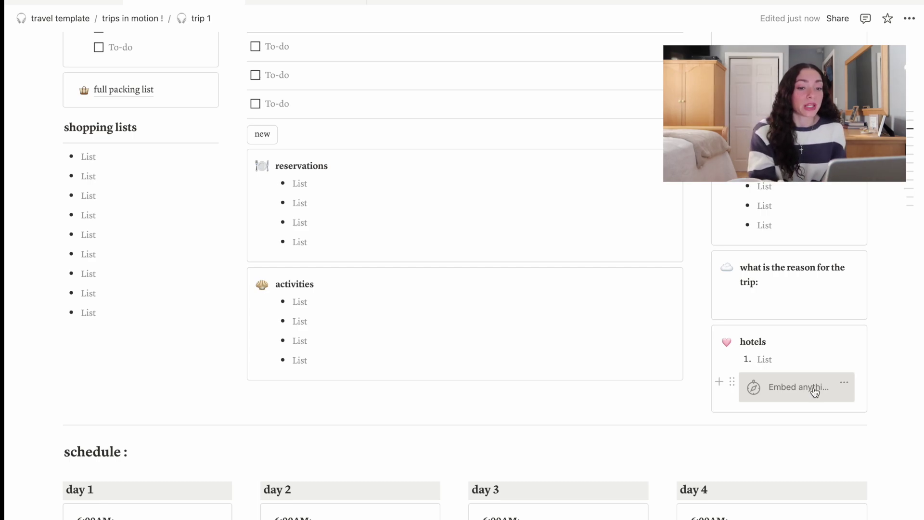
- Copy the schedule's entire day 1 column with its hourly blocks and paste it below the 11:00PM block of day 1
scroll(761, 301, down, 2)
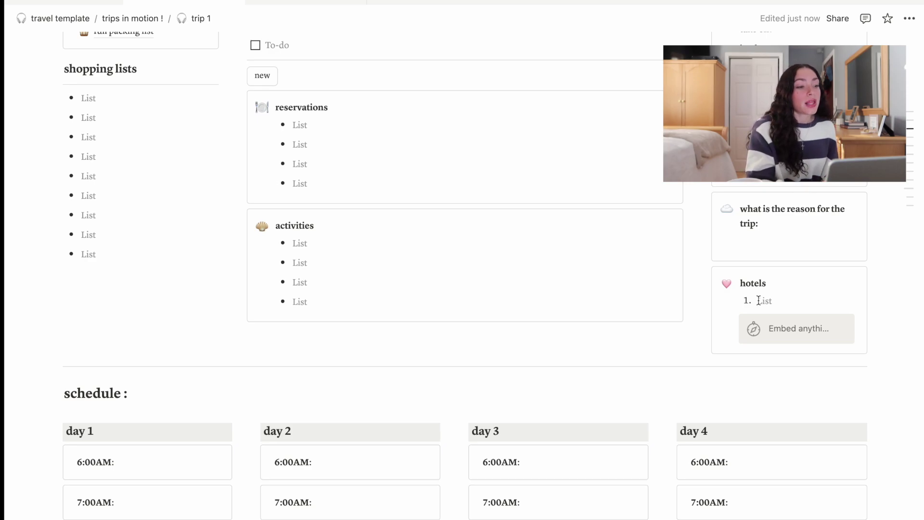
scroll(595, 361, down, 5)
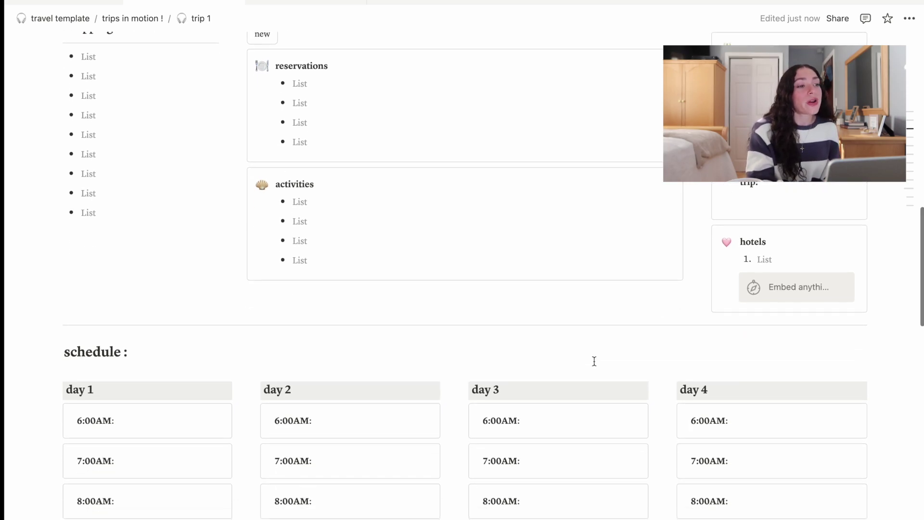
scroll(595, 361, down, 4)
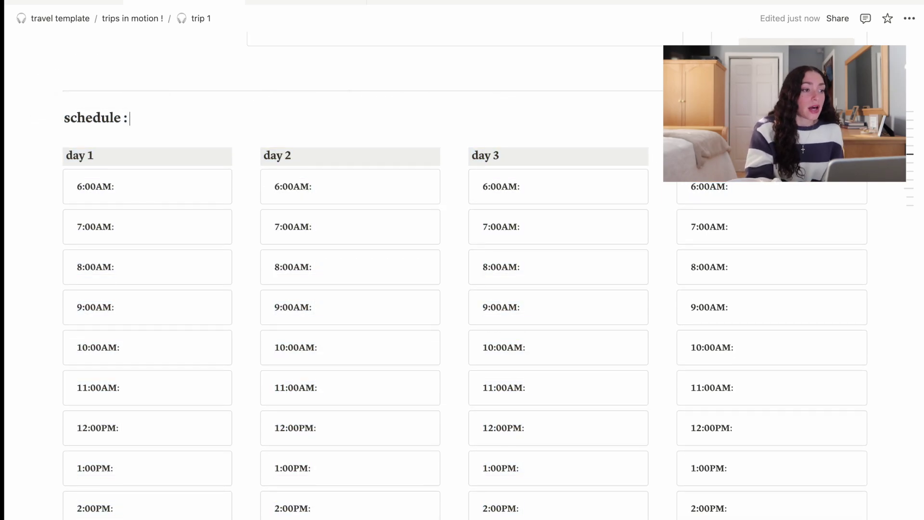
shift+click(773, 287)
drag(36, 135, 119, 142)
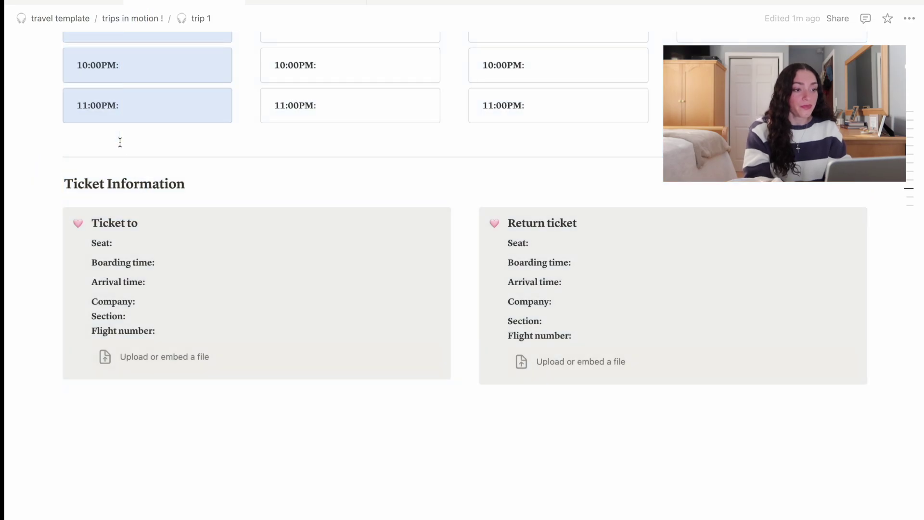
scroll(120, 142, up, 10)
scroll(119, 142, down, 8)
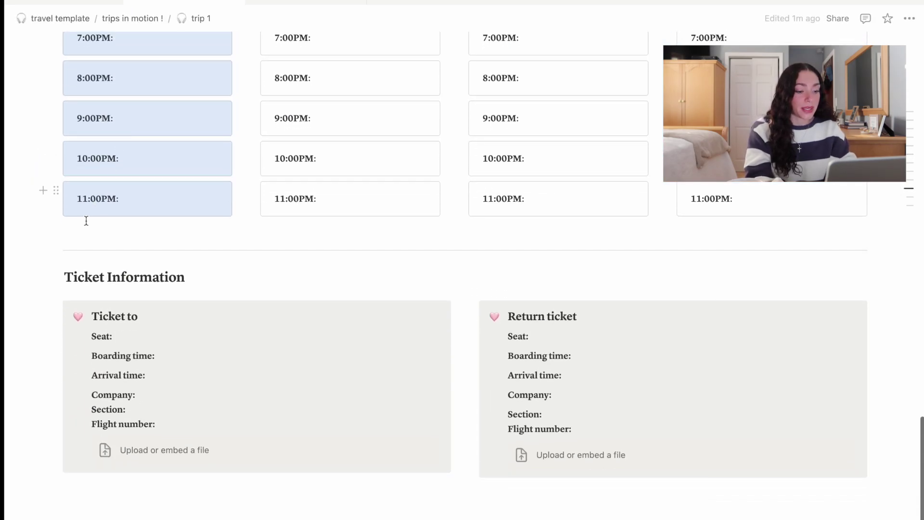
click(84, 232)
key(ctrl+v)
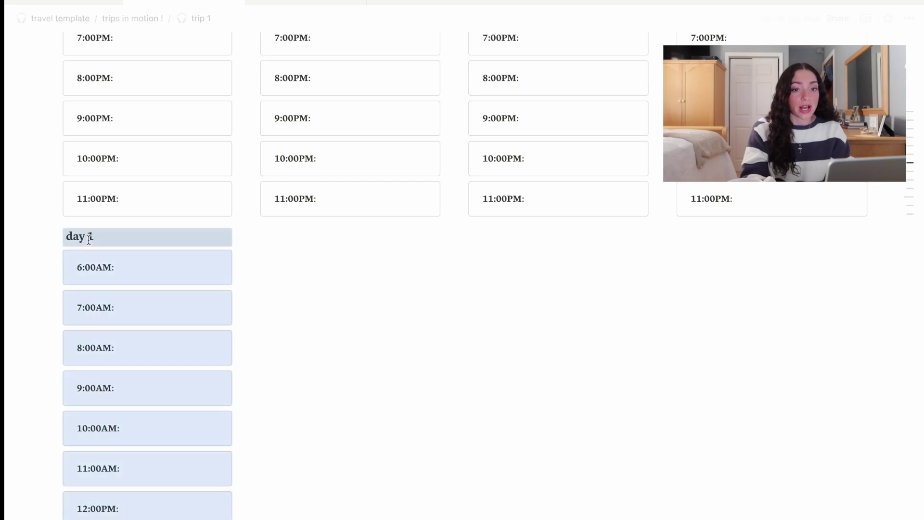
- Move the pasted day 1 blocks beside day 4 as a fifth schedule column, and undo the move
scroll(58, 236, up, 3)
drag(903, 63, 874, 405)
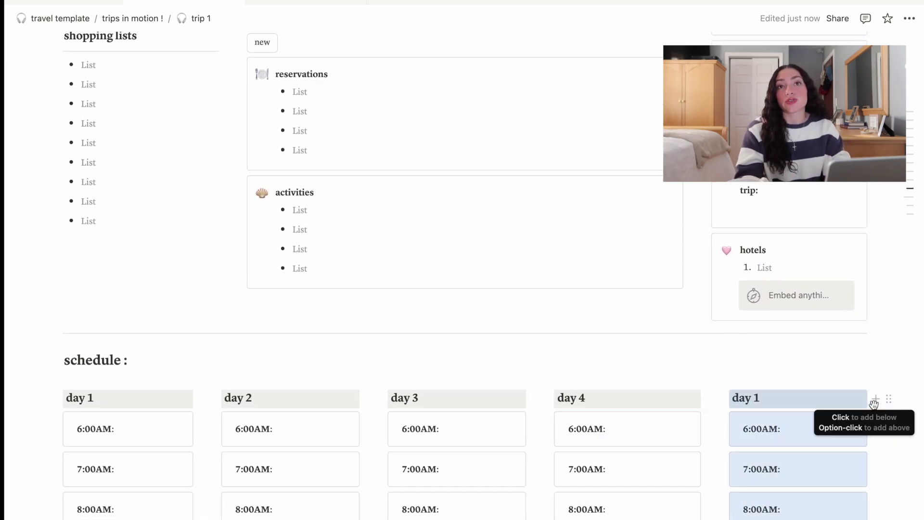
scroll(874, 405, down, 4)
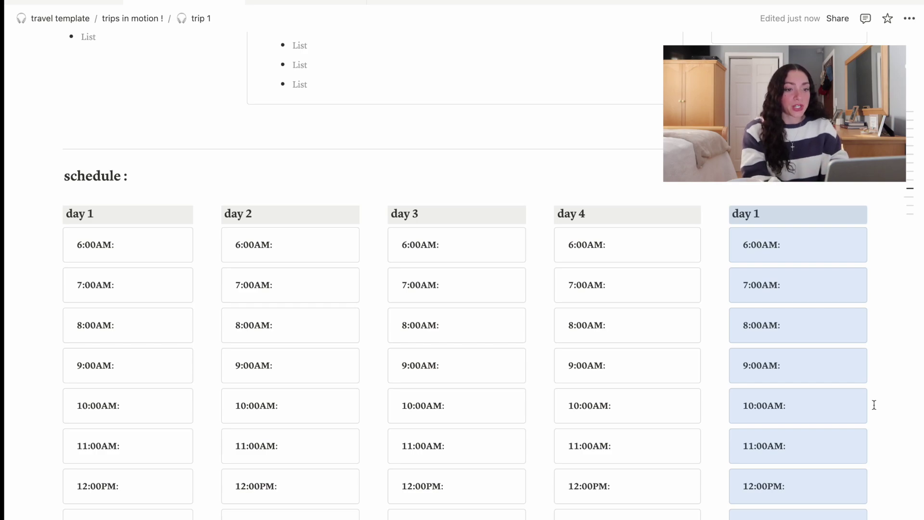
key(ctrl+z)
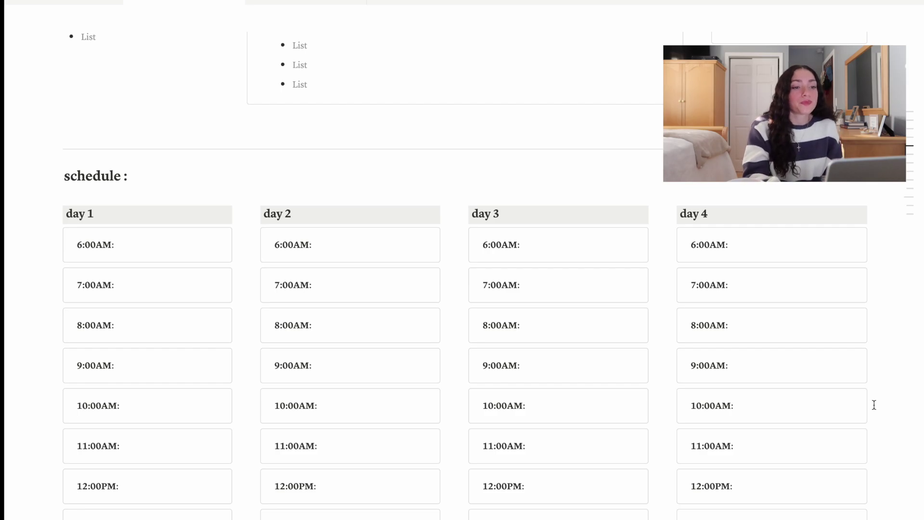
- Delete the pasted copy of the day 1 blocks from below the schedule
scroll(875, 405, down, 5)
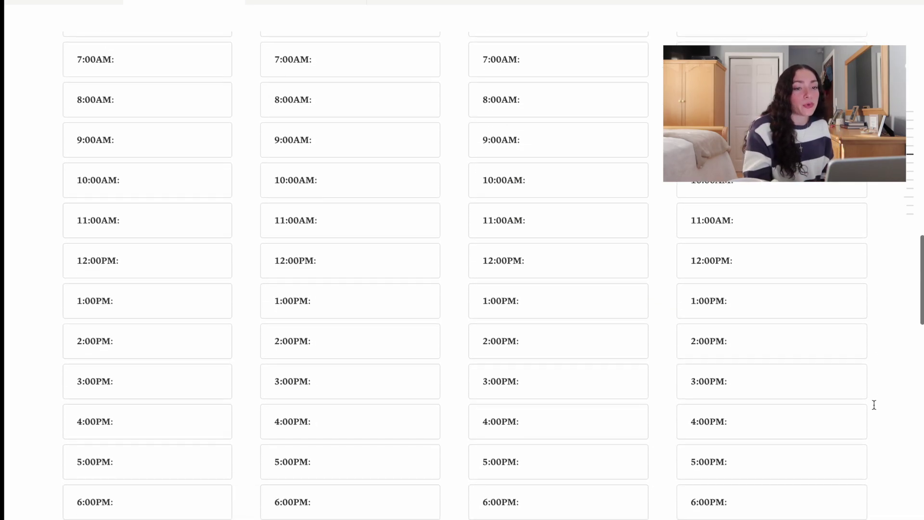
scroll(875, 405, down, 8)
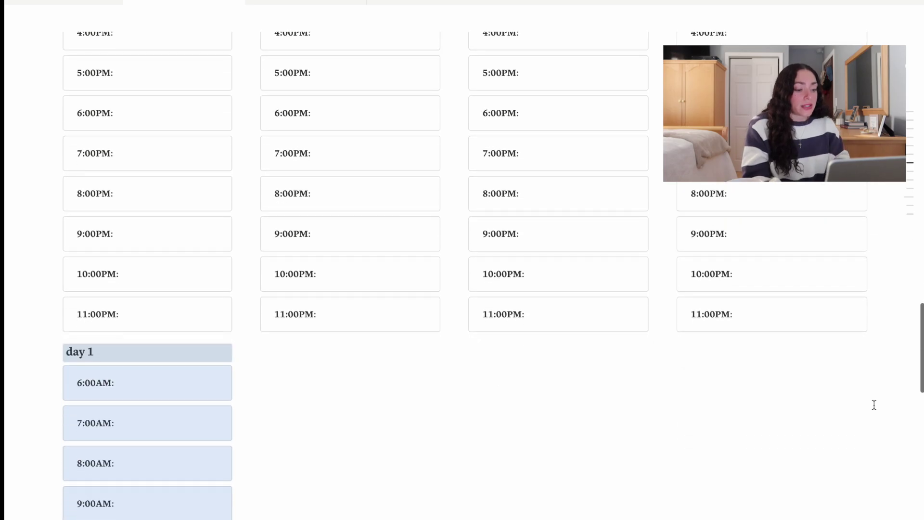
scroll(883, 392, down, 5)
key(BackSpace)
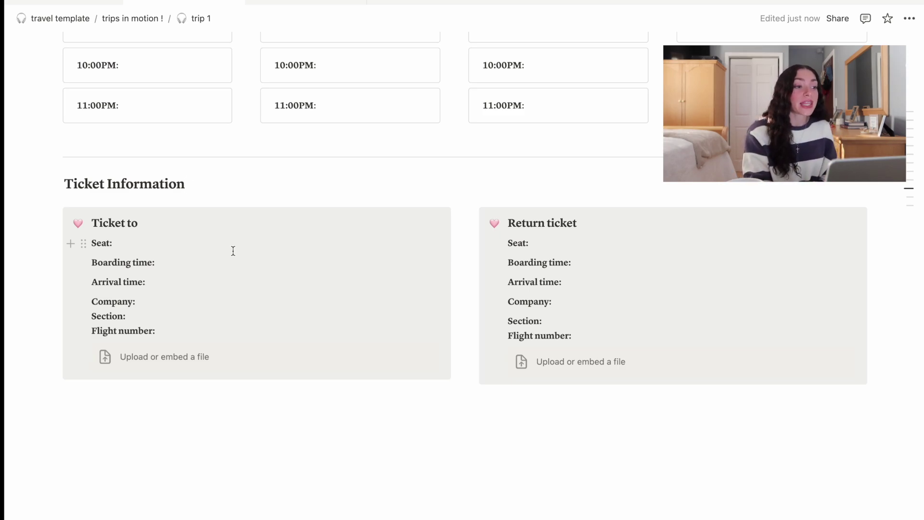
- Review trip 1's properties and cover photo section, and return to the travel template's main page through trips in motion
scroll(233, 251, up, 20)
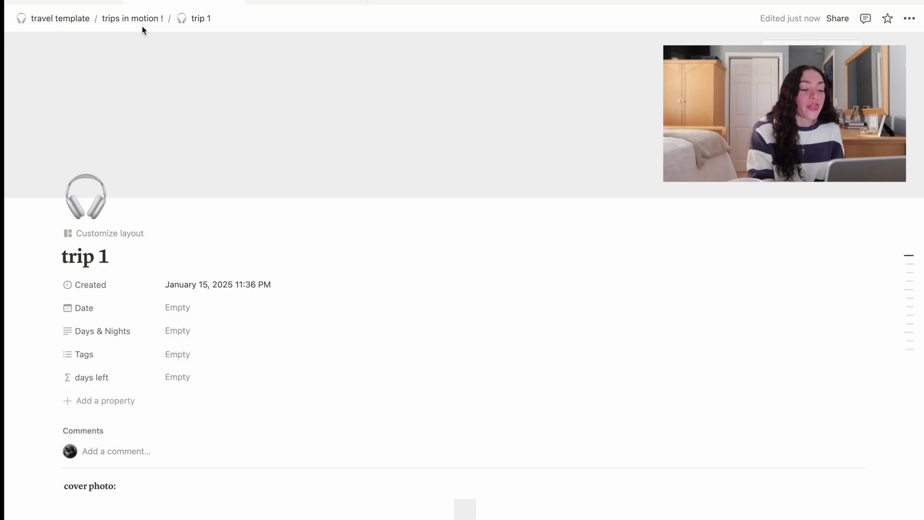
scroll(161, 273, down, 5)
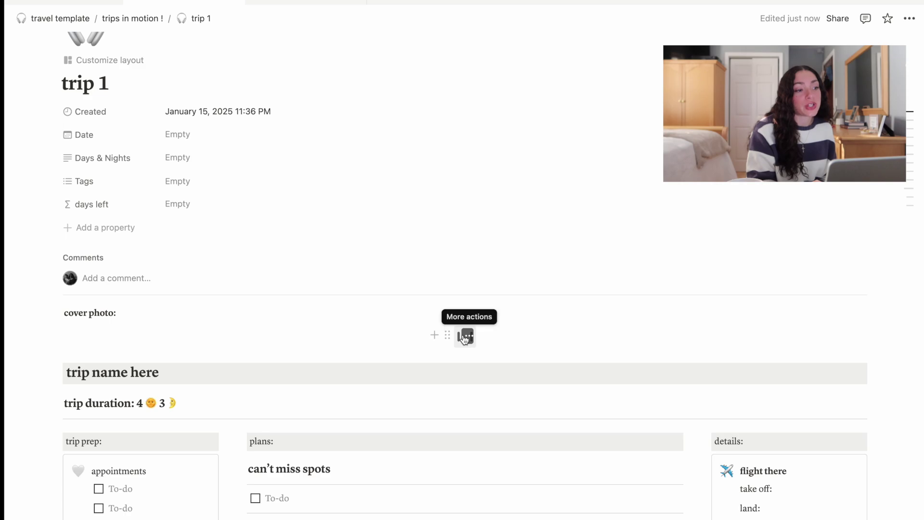
scroll(464, 339, up, 5)
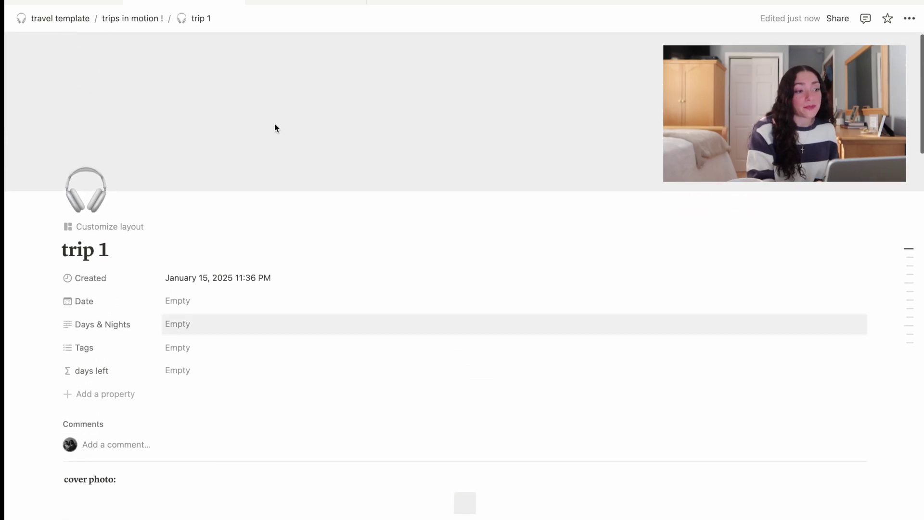
click(138, 19)
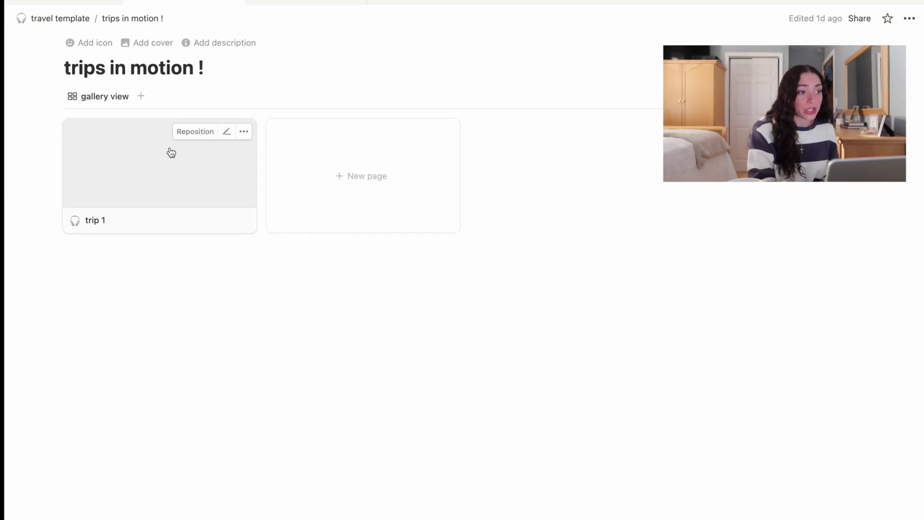
click(73, 18)
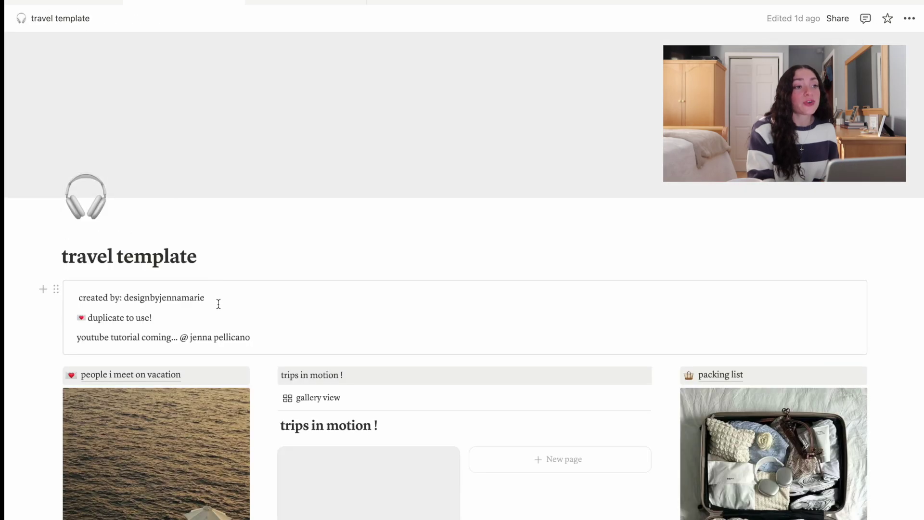
scroll(218, 304, down, 3)
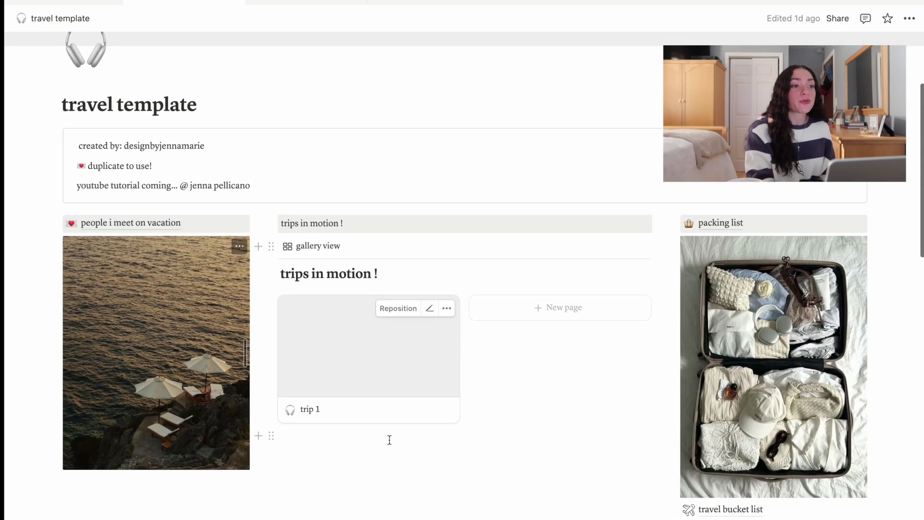
- View the cover photo on the boston bday trip page in the personal travel page, and switch back to the travel template
click(290, 2)
scroll(366, 299, down, 2)
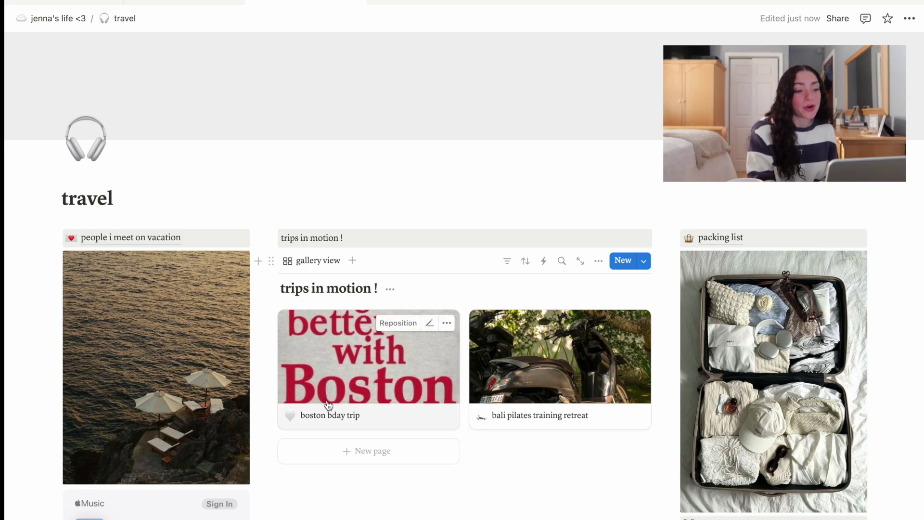
click(341, 376)
scroll(275, 429, down, 2)
mouse_move(741, 252)
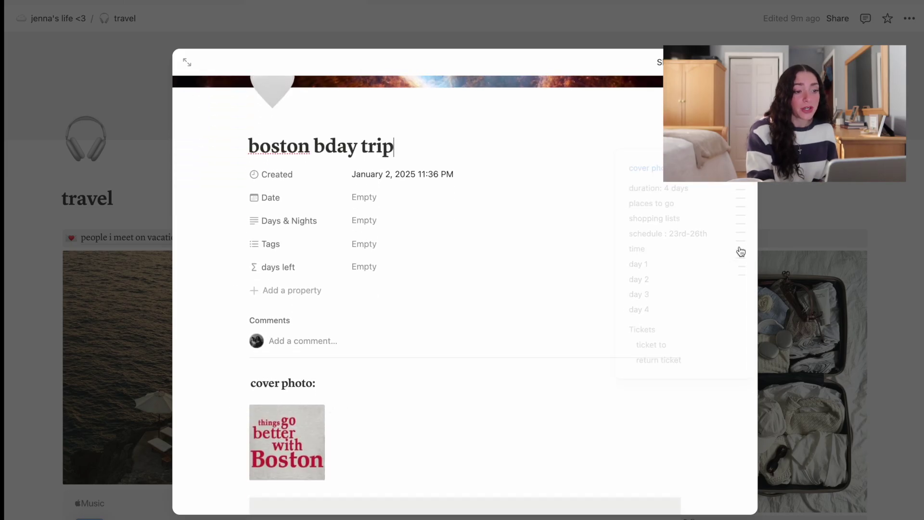
click(793, 189)
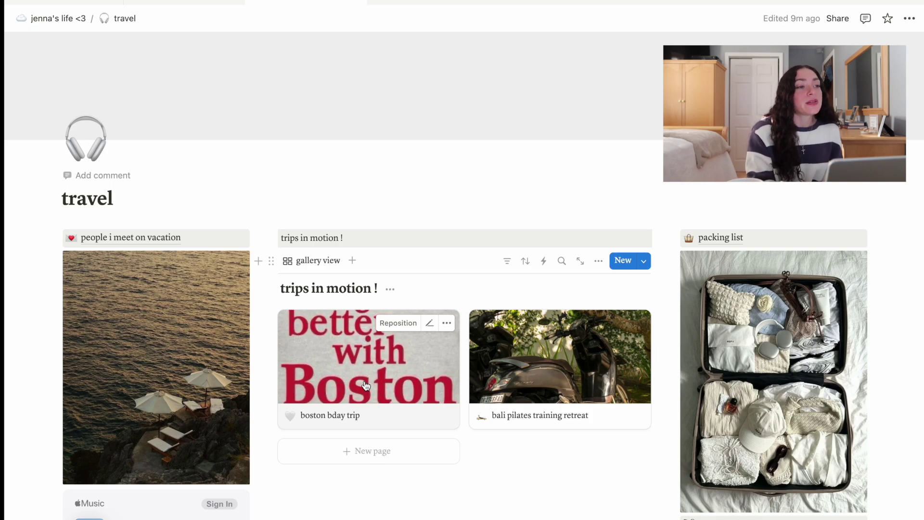
click(213, 3)
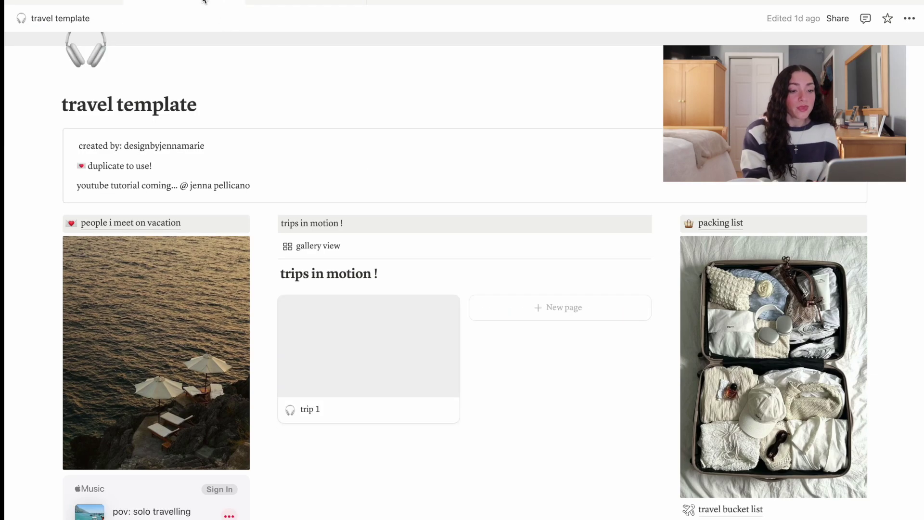
- Look over the embedded music playlist and the travel bucket list page, and return to the travel template
scroll(642, 436, down, 6)
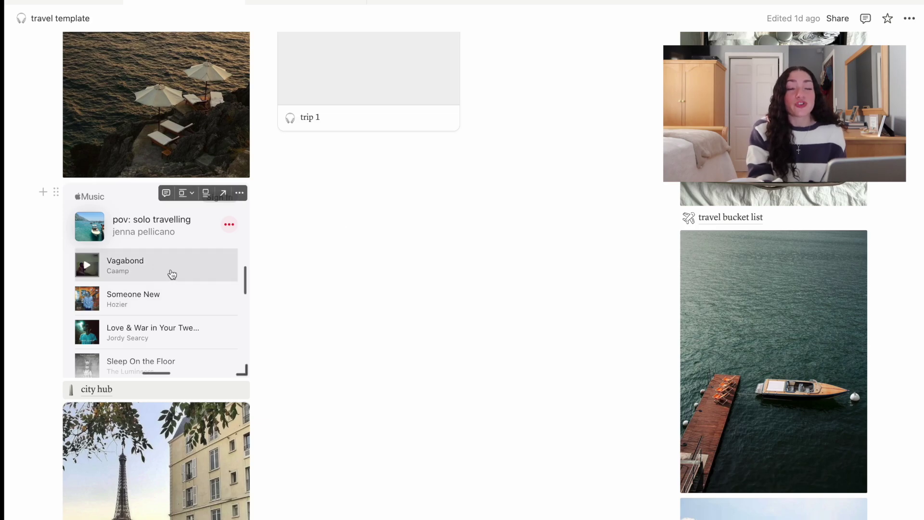
click(739, 216)
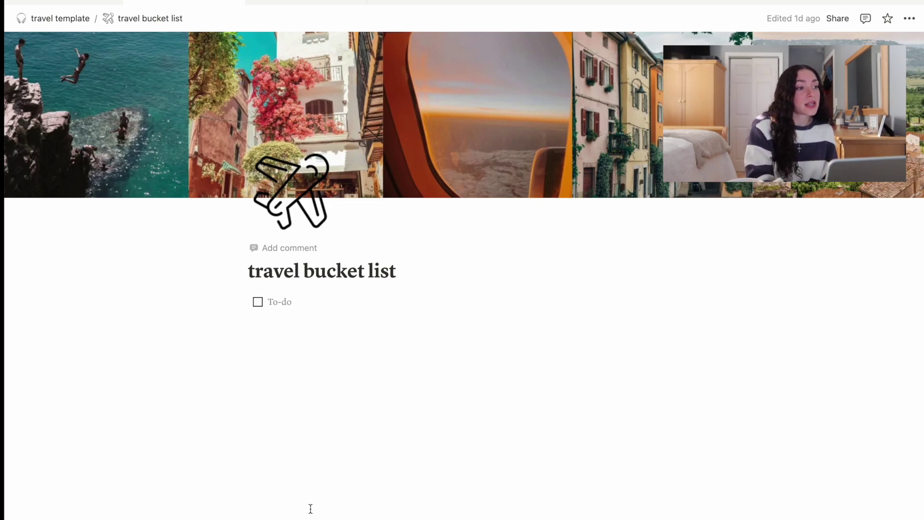
click(83, 27)
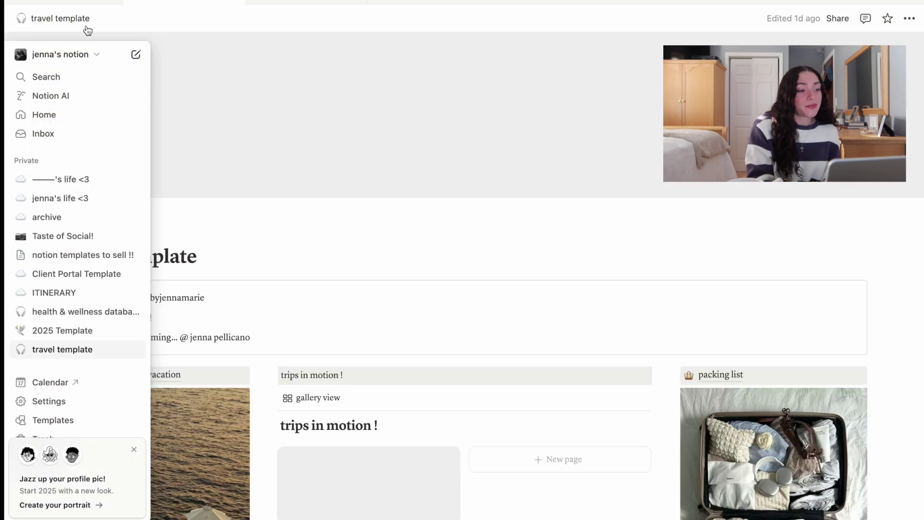
- Open the city hub page and examine its new york city, nashville, boston and chicago sections
scroll(288, 351, down, 8)
scroll(288, 350, down, 6)
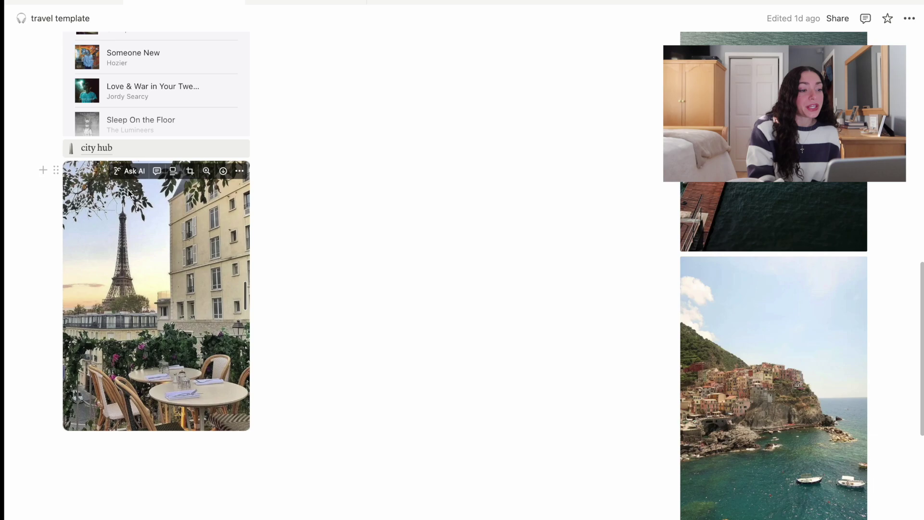
mouse_move(106, 150)
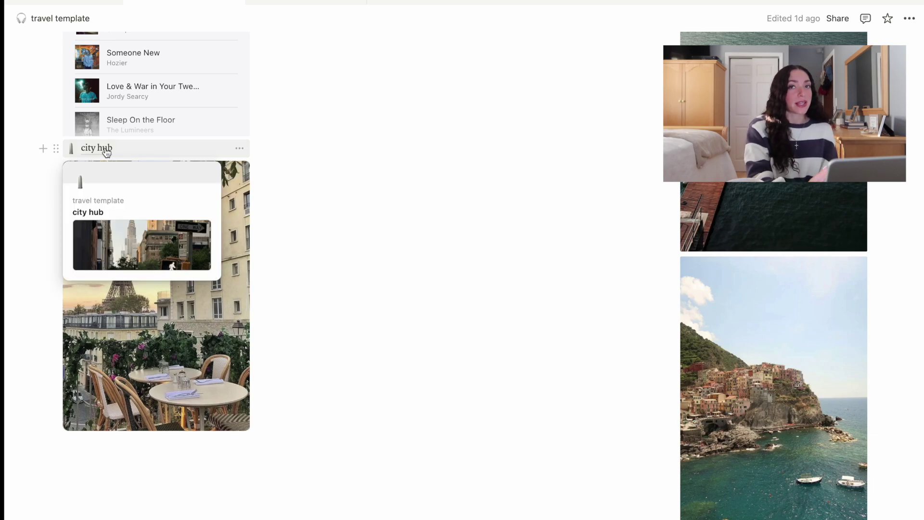
click(106, 150)
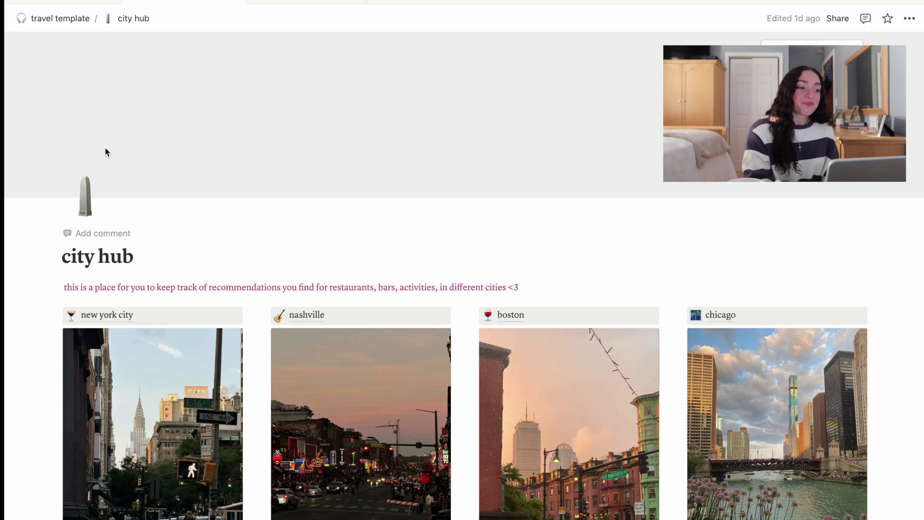
scroll(106, 148, down, 2)
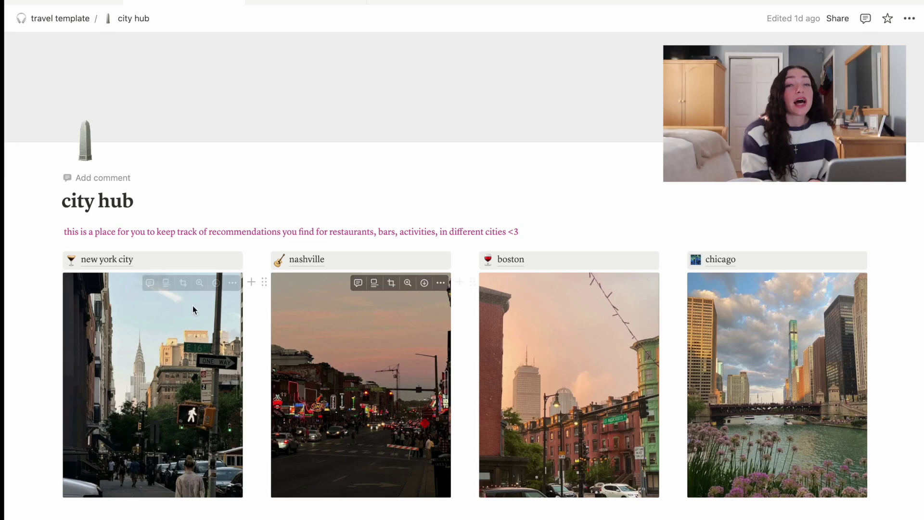
- On the new york city page, rename the location 1 toggle under coffee shops as "ralphs"
click(120, 260)
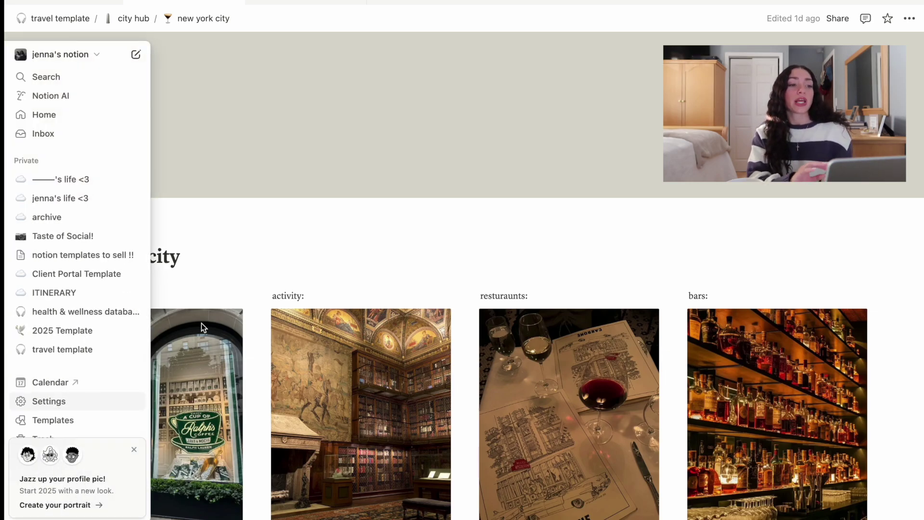
scroll(292, 269, down, 3)
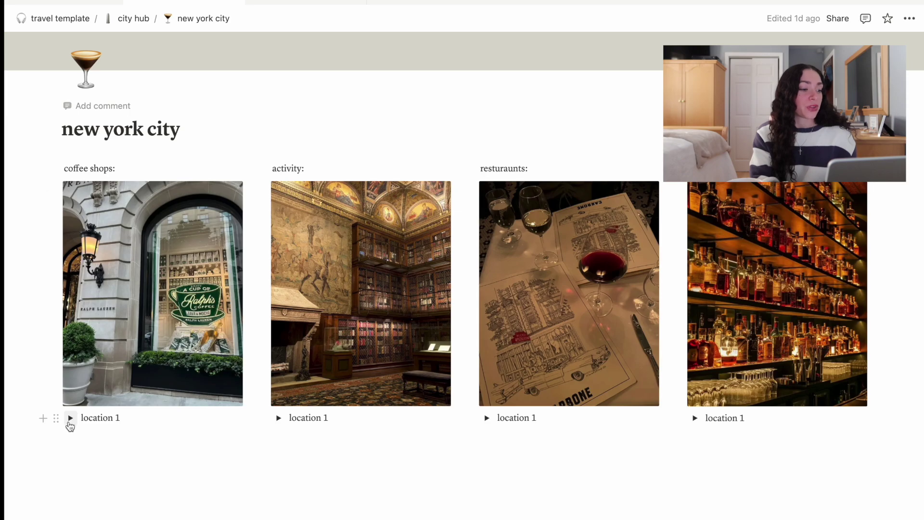
drag(124, 418, 81, 418)
text(er)
key(BackSpace)
key(BackSpace)
text(ralphs)
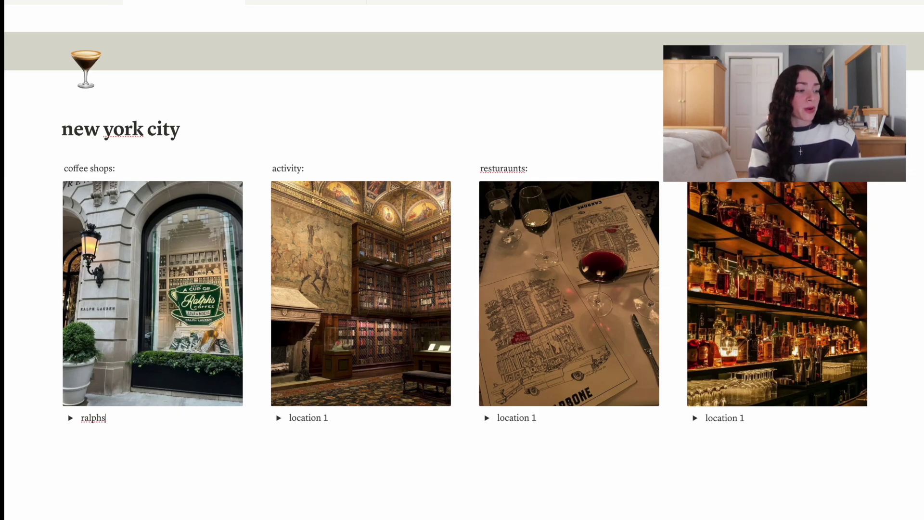
- Check the details inside the ralphs toggle, duplicate the collapsed toggle below it, and expand the copy
click(70, 418)
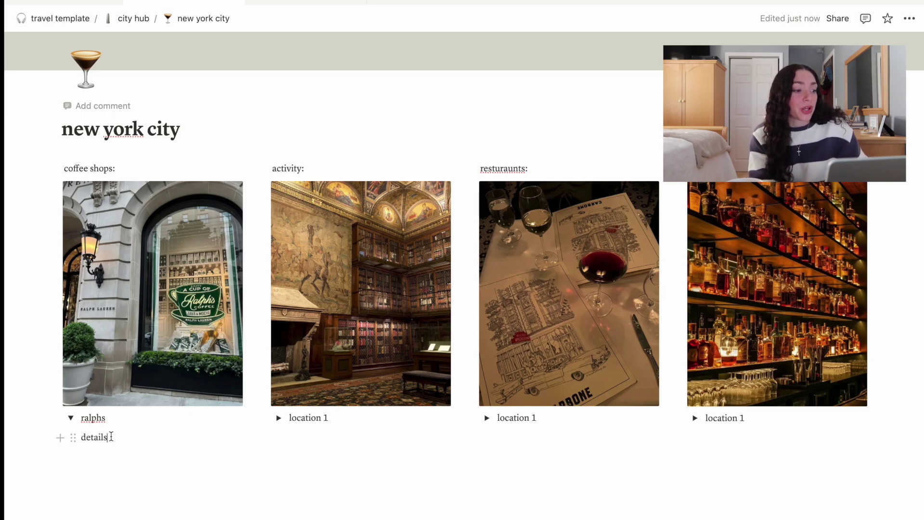
click(70, 418)
click(56, 418)
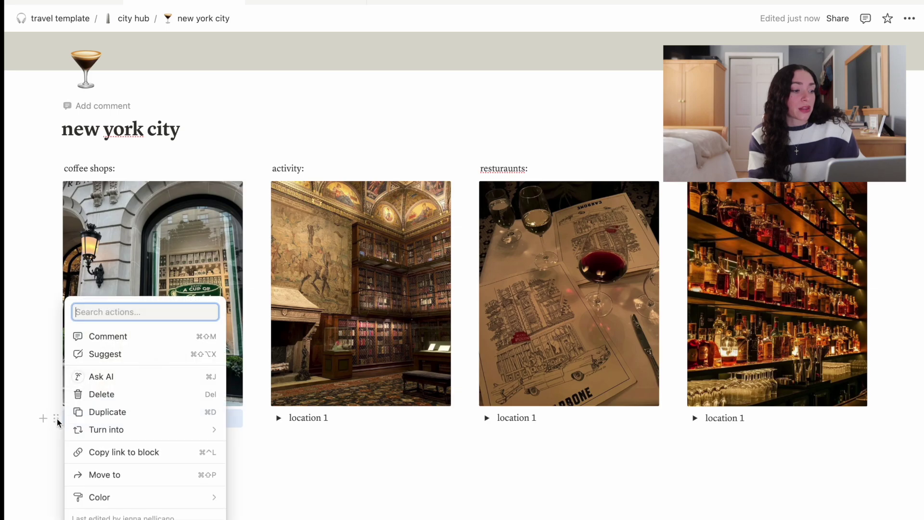
click(80, 410)
click(70, 437)
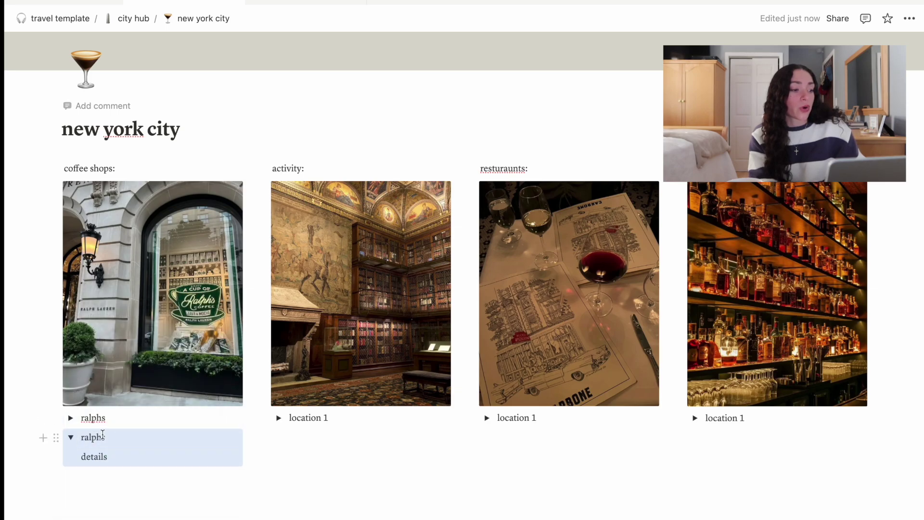
- Delete the duplicate ralphs toggle under coffee shops, then add an empty toggle in its place and delete that too
click(57, 435)
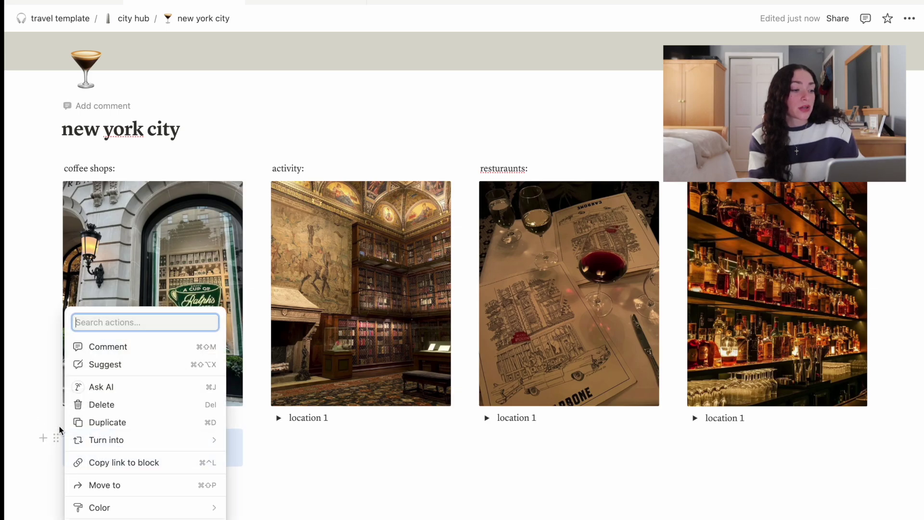
click(102, 405)
key(Return)
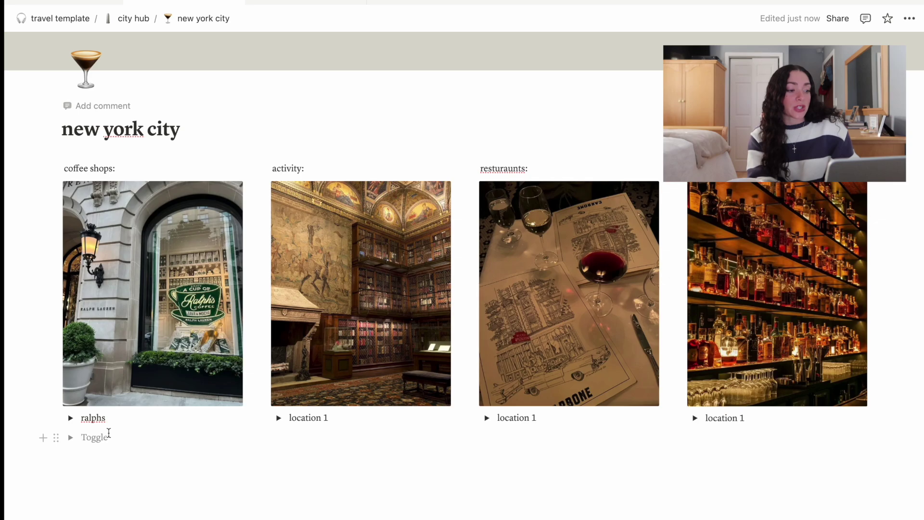
click(56, 437)
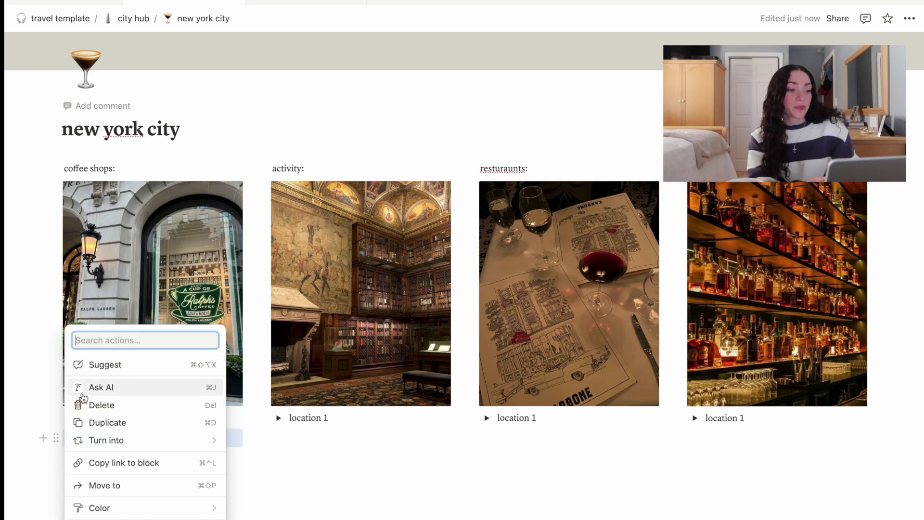
click(100, 407)
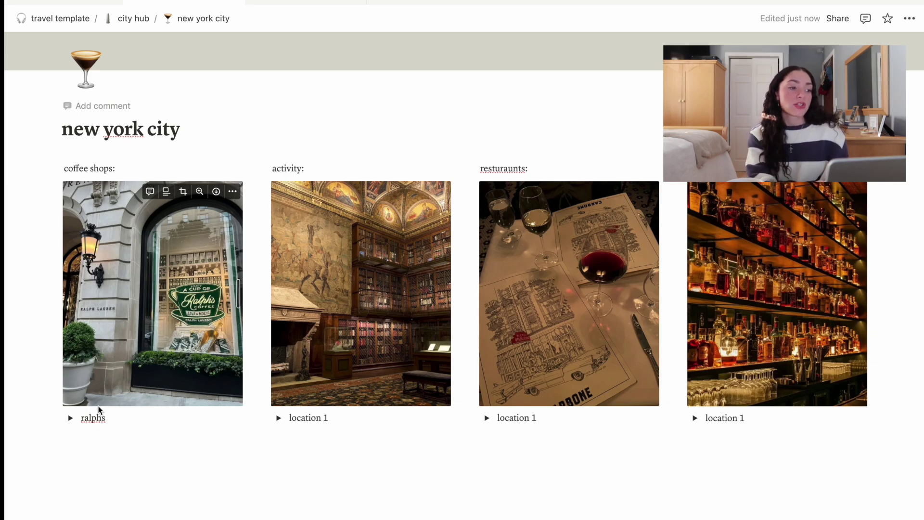
- Go back to the city hub, preview the chicago page, look over the city sections, and return to the travel template
click(120, 18)
scroll(143, 417, down, 1)
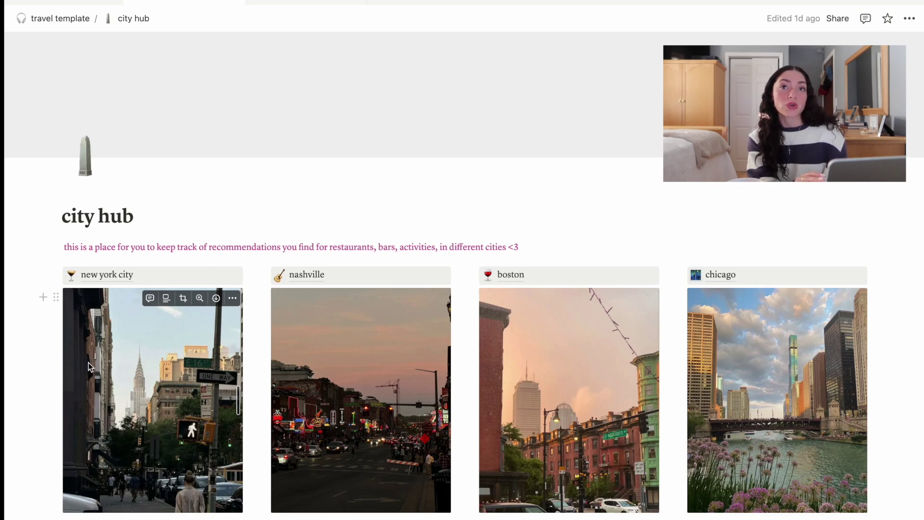
mouse_move(730, 282)
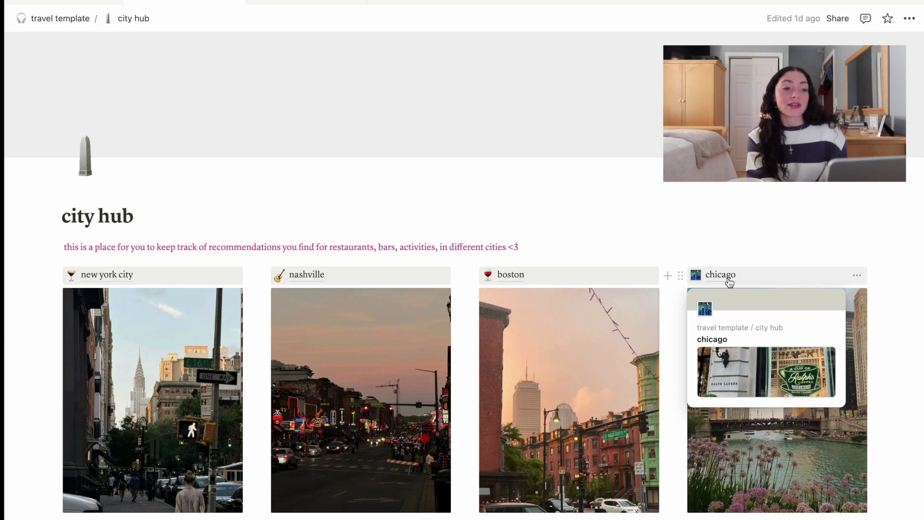
scroll(553, 484, down, 3)
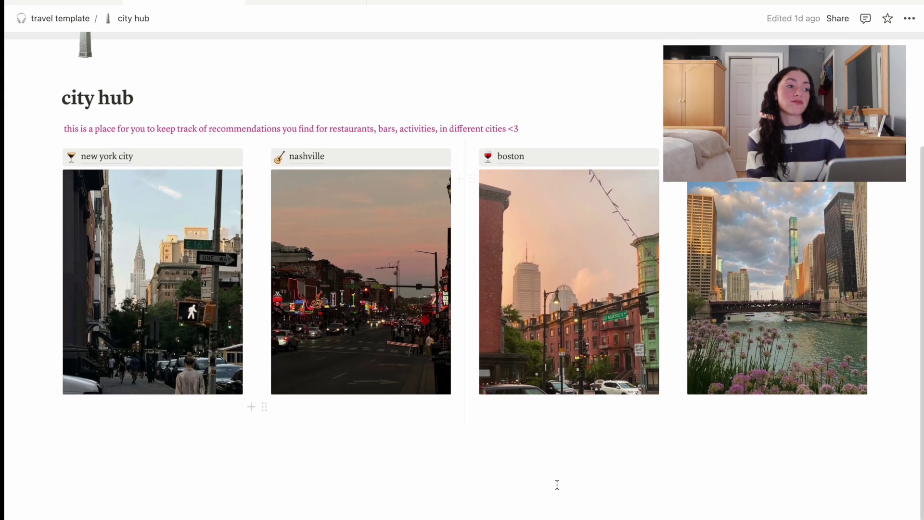
scroll(559, 486, up, 4)
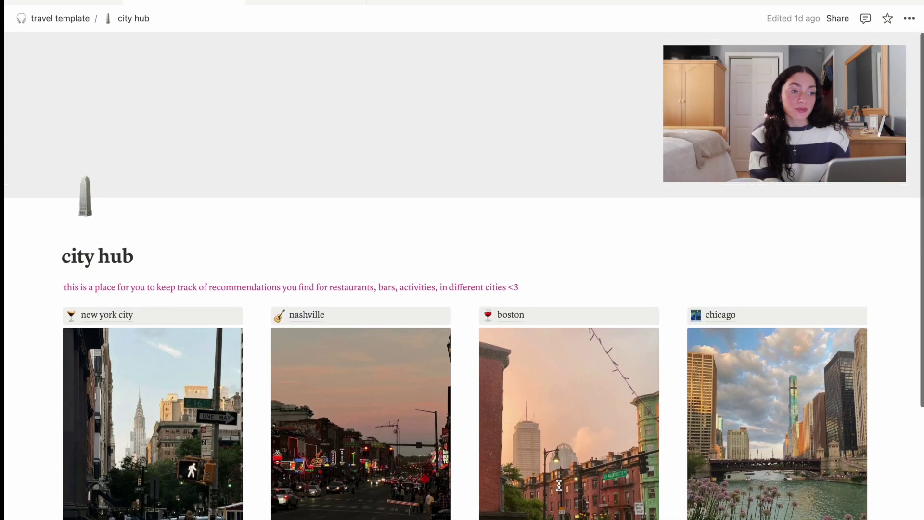
click(77, 22)
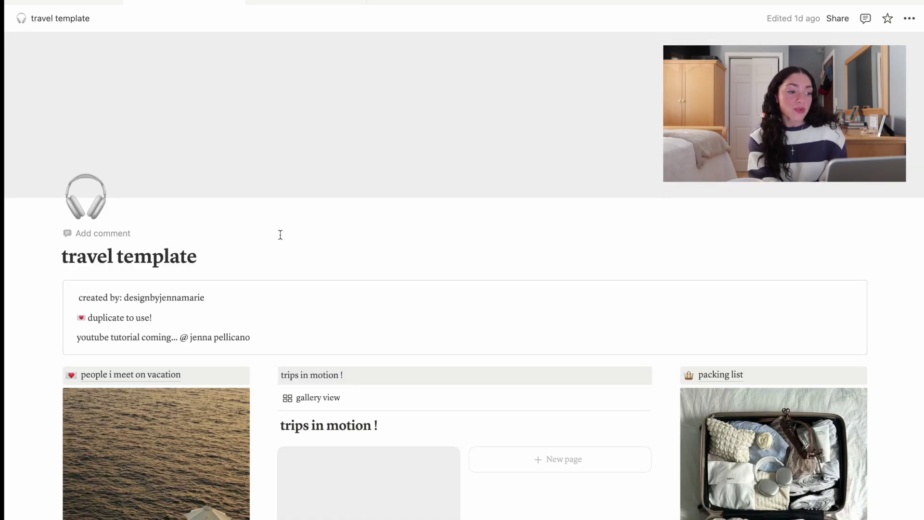
- Delete the trip card from the dream trips gallery
scroll(392, 420, down, 15)
scroll(393, 422, down, 5)
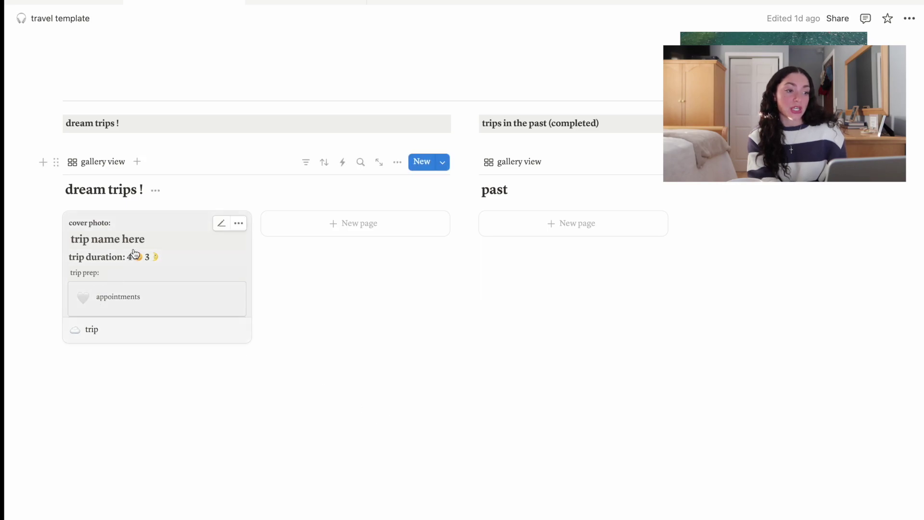
click(239, 222)
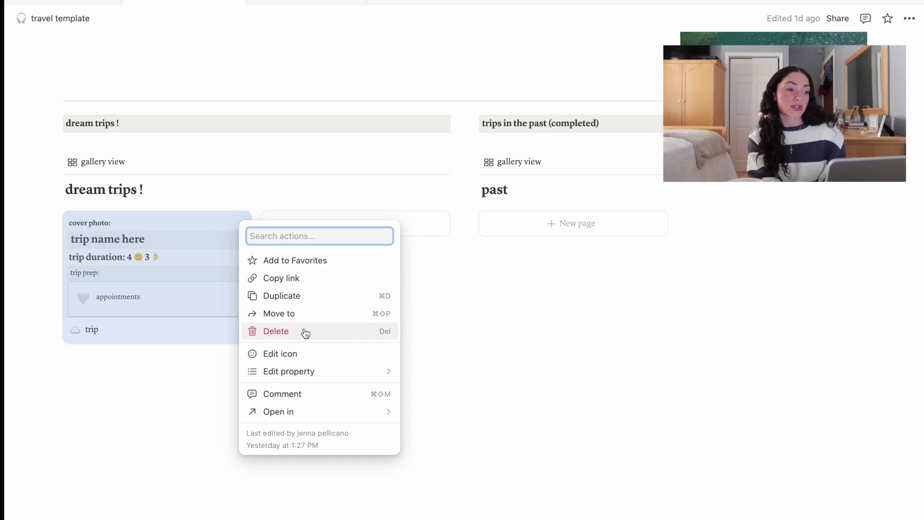
click(283, 332)
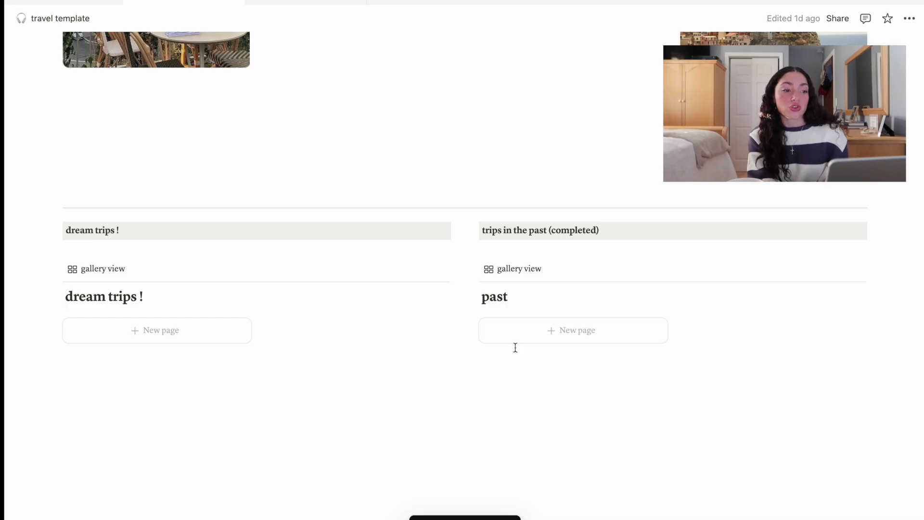
- Try to move the trip 1 card out of its place in the trips in motion gallery
scroll(515, 347, up, 15)
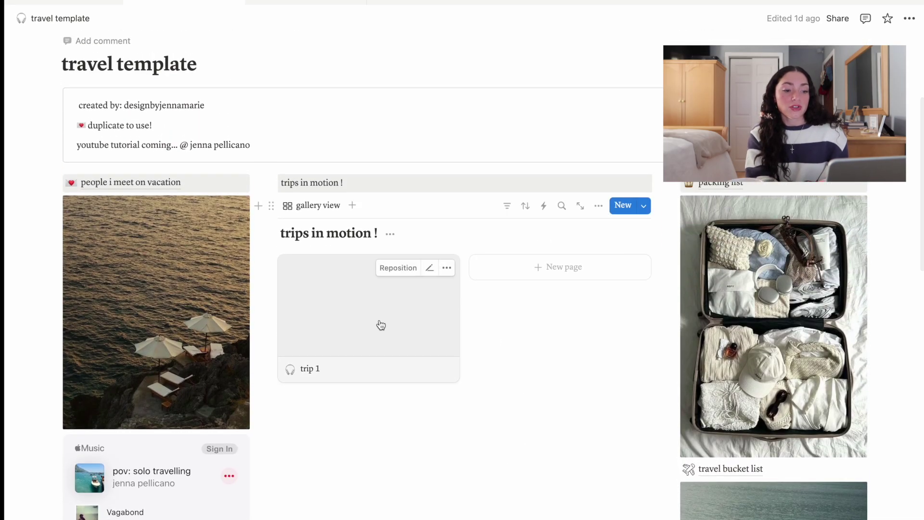
drag(381, 325, 593, 331)
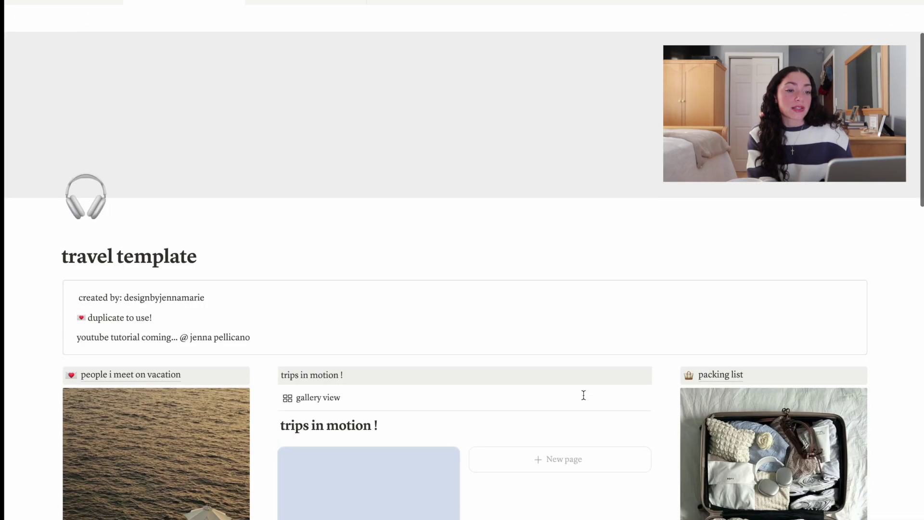
scroll(583, 395, down, 3)
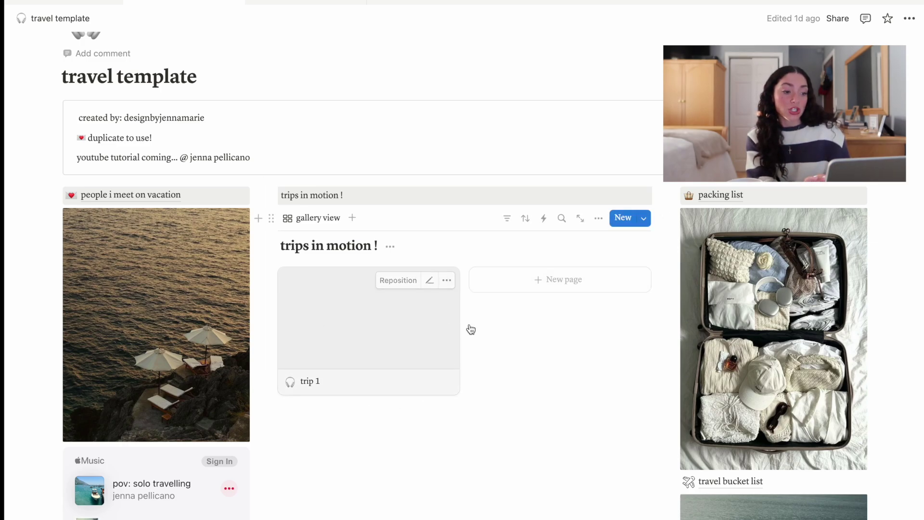
- Create a page in the trips in motion gallery from the trip template, check its contents, open it full page, and return to the travel template
click(580, 279)
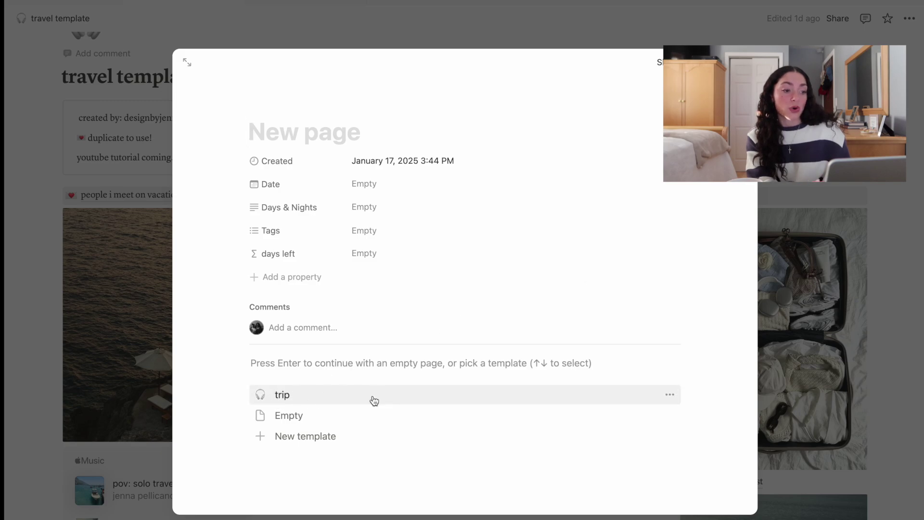
click(330, 396)
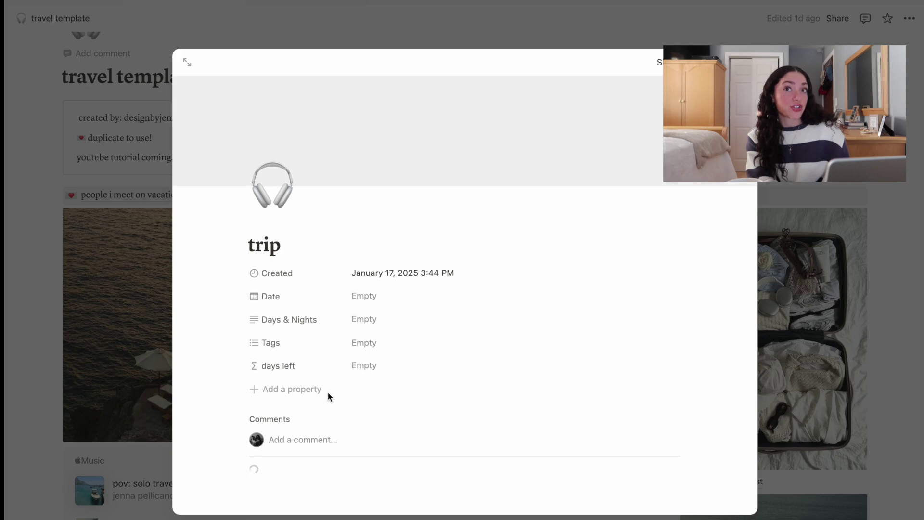
scroll(327, 392, down, 3)
scroll(311, 392, up, 1)
scroll(311, 392, down, 2)
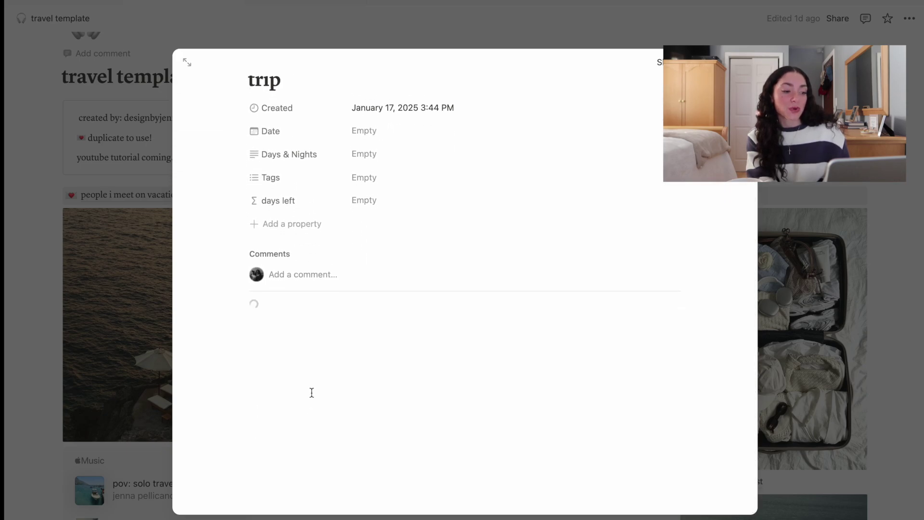
scroll(312, 392, up, 3)
scroll(311, 392, down, 15)
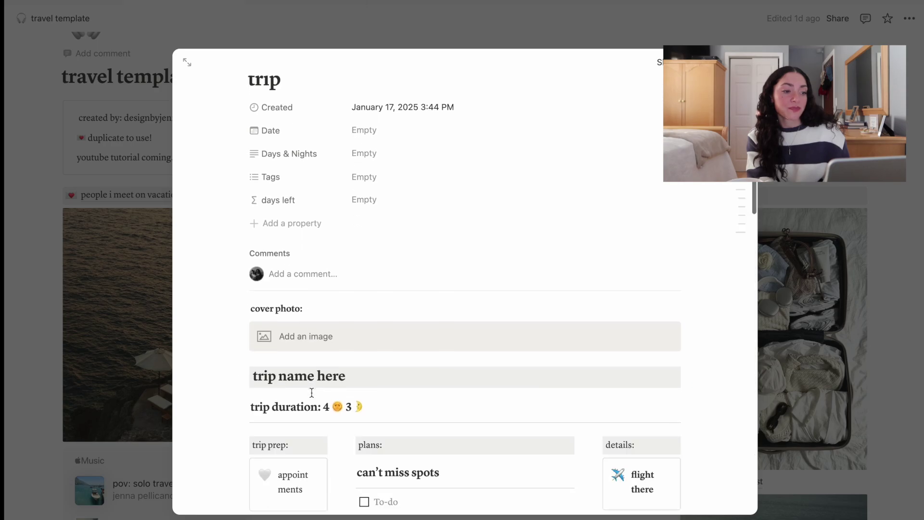
scroll(312, 392, down, 20)
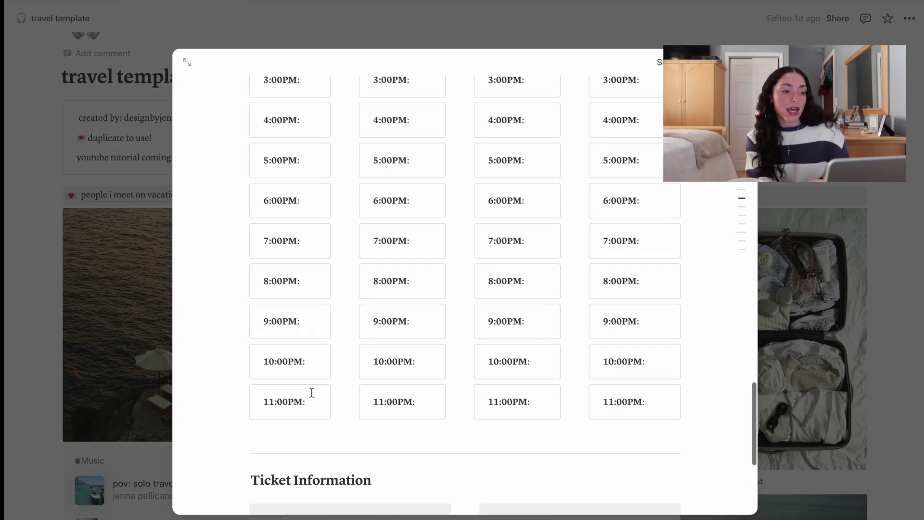
scroll(312, 398, up, 20)
scroll(312, 397, up, 20)
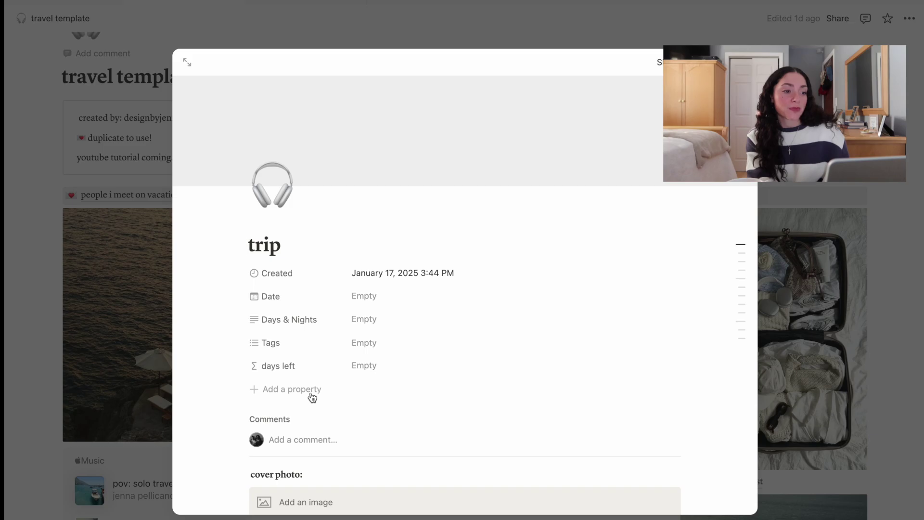
click(187, 62)
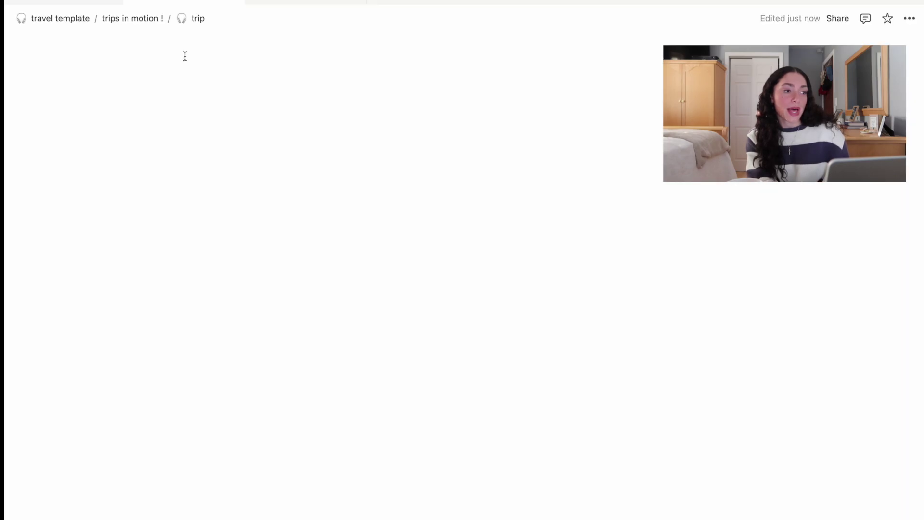
click(82, 19)
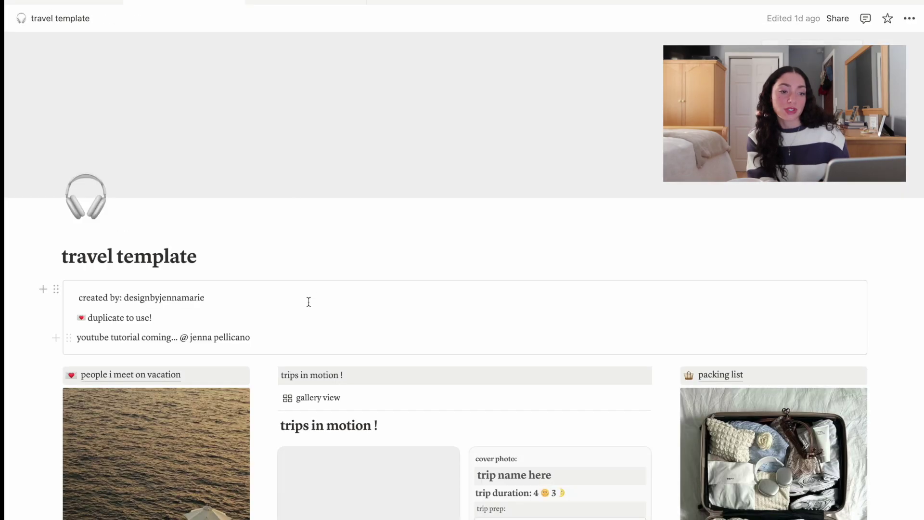
- Delete the new trip card beside trip 1 from the trips in motion gallery
scroll(393, 430, down, 5)
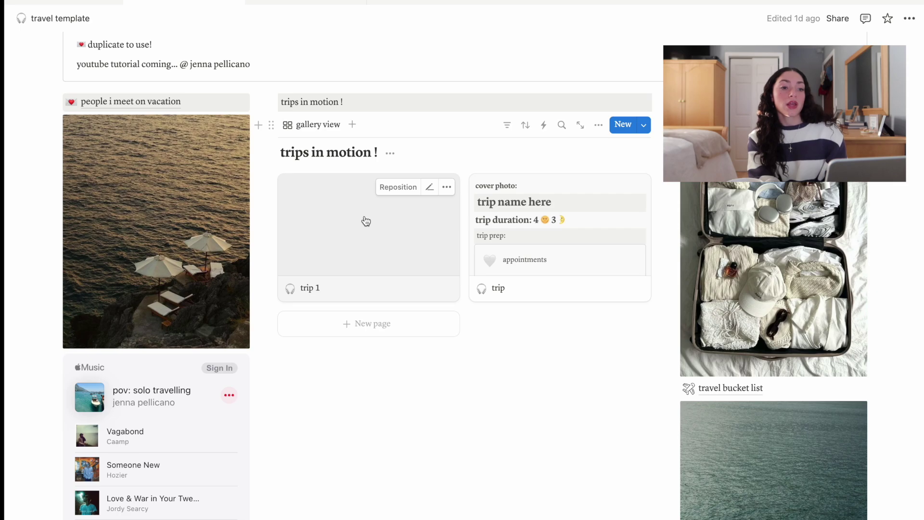
click(638, 188)
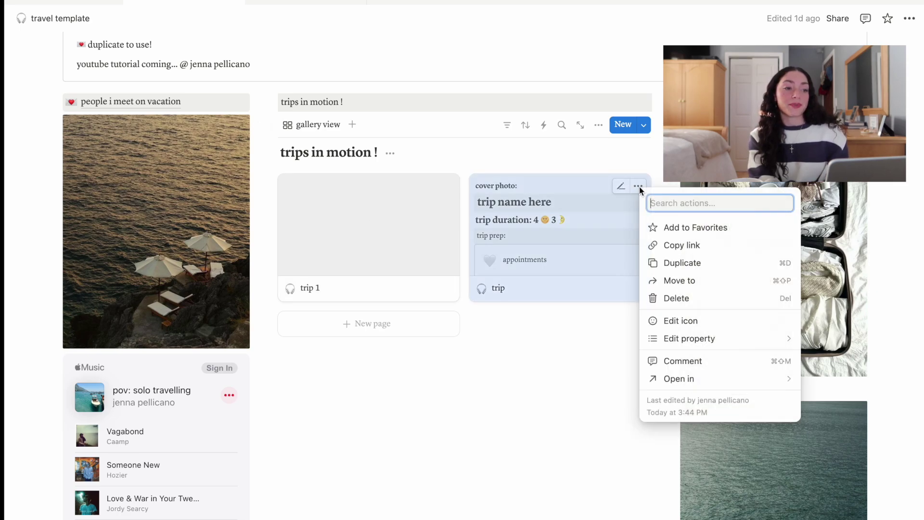
click(672, 298)
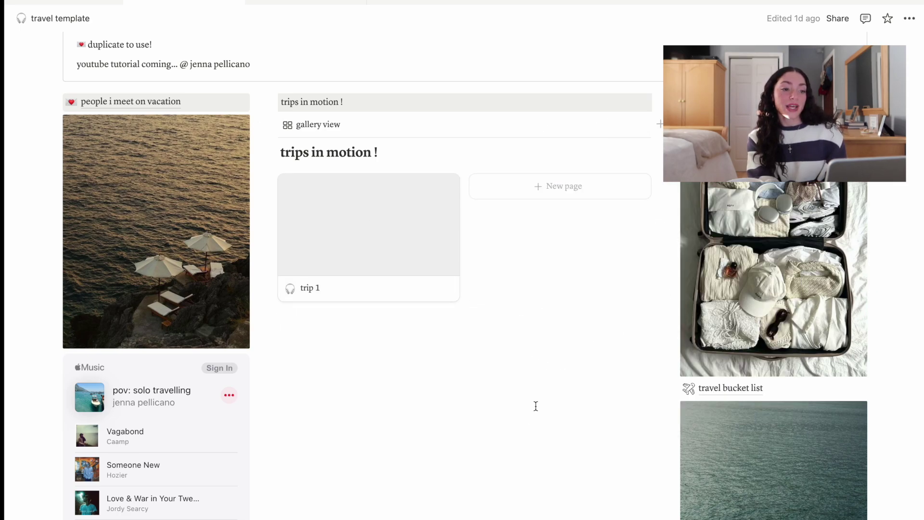
- Look over the dream trips and past trips galleries on the travel template page
scroll(512, 454, down, 15)
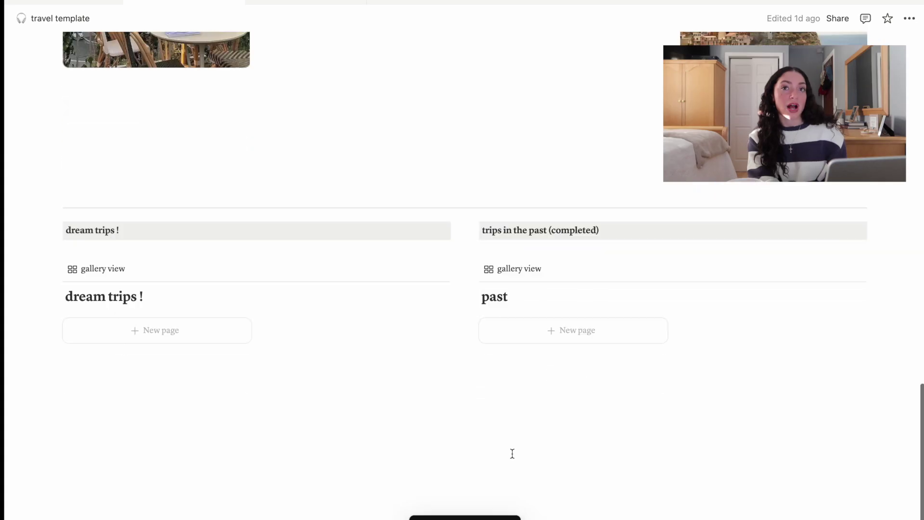
scroll(512, 454, up, 20)
scroll(512, 453, up, 3)
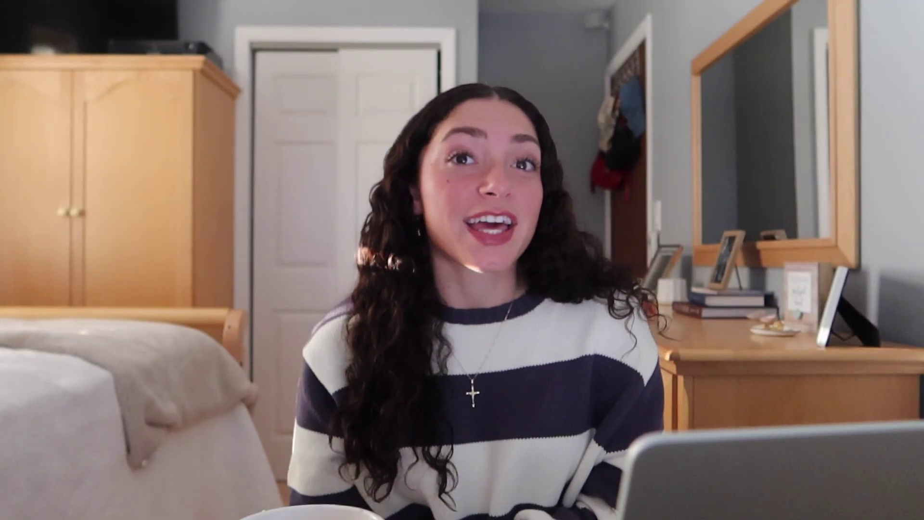